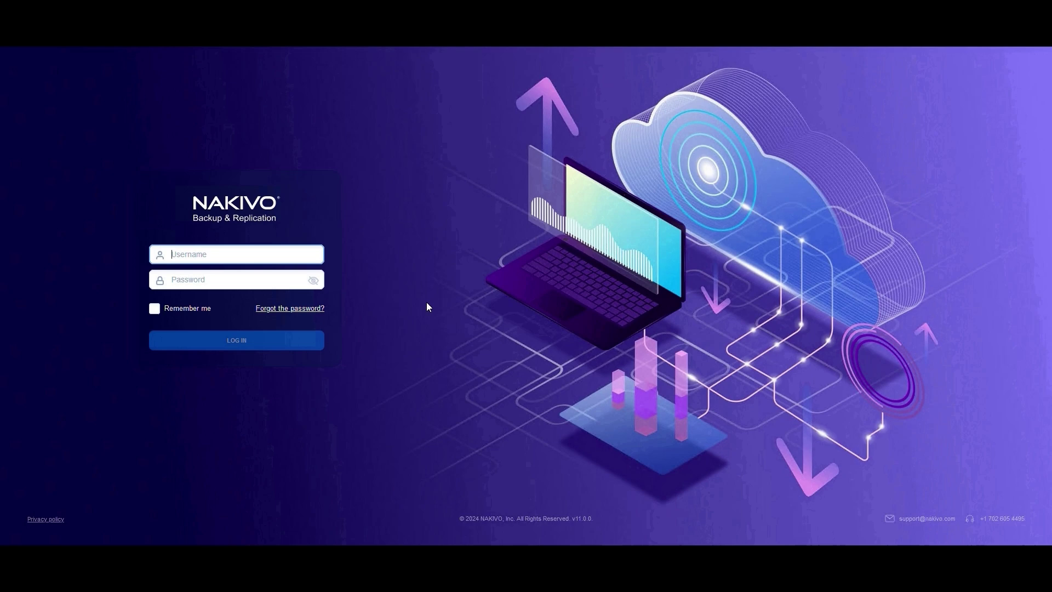
Sign in to the web console with the admin username and account password.
{"action": "type", "text": "admin"}
{"action": "key", "text": "Tab"}
{"action": "type", "text": "••••••••"}
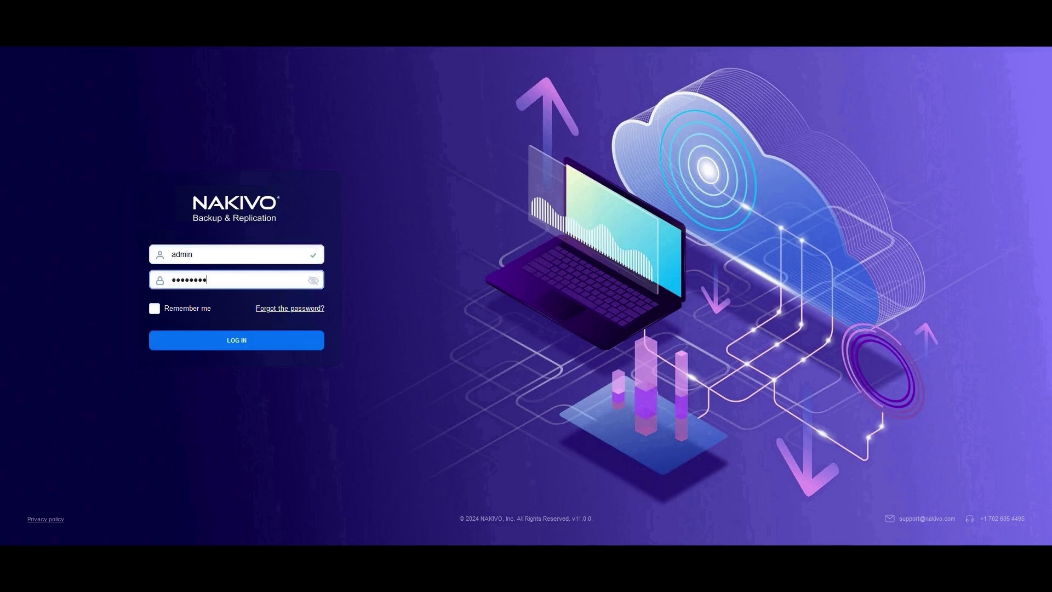
{"action": "type", "text": "•••"}
{"action": "key", "text": "Return"}
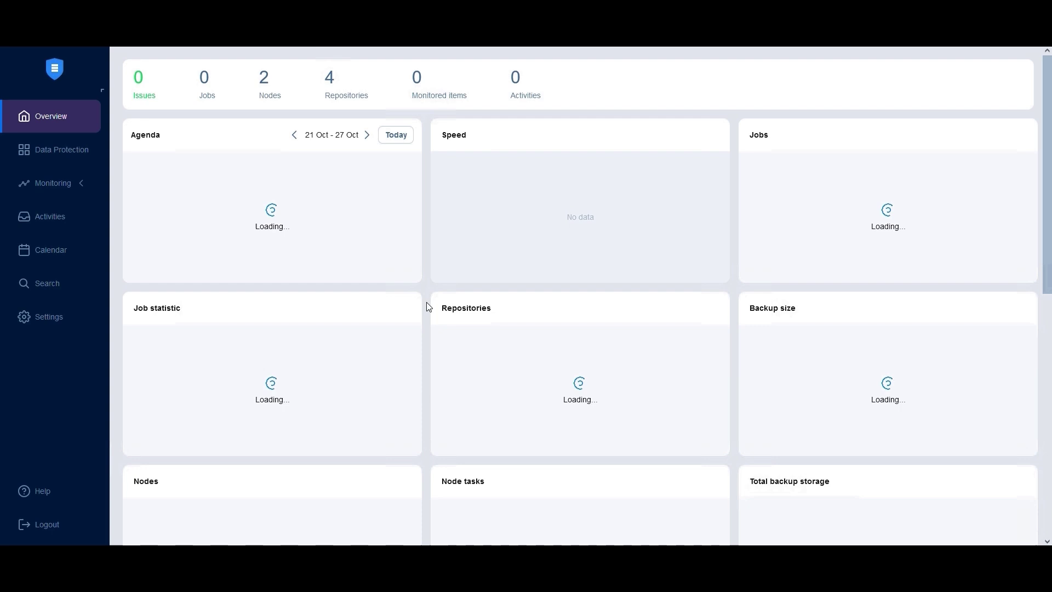
Start adding a virtual Proxmox VE host or cluster to the inventory.
{"action": "left_click", "coordinate": [32, 318]}
{"action": "left_click", "coordinate": [184, 450]}
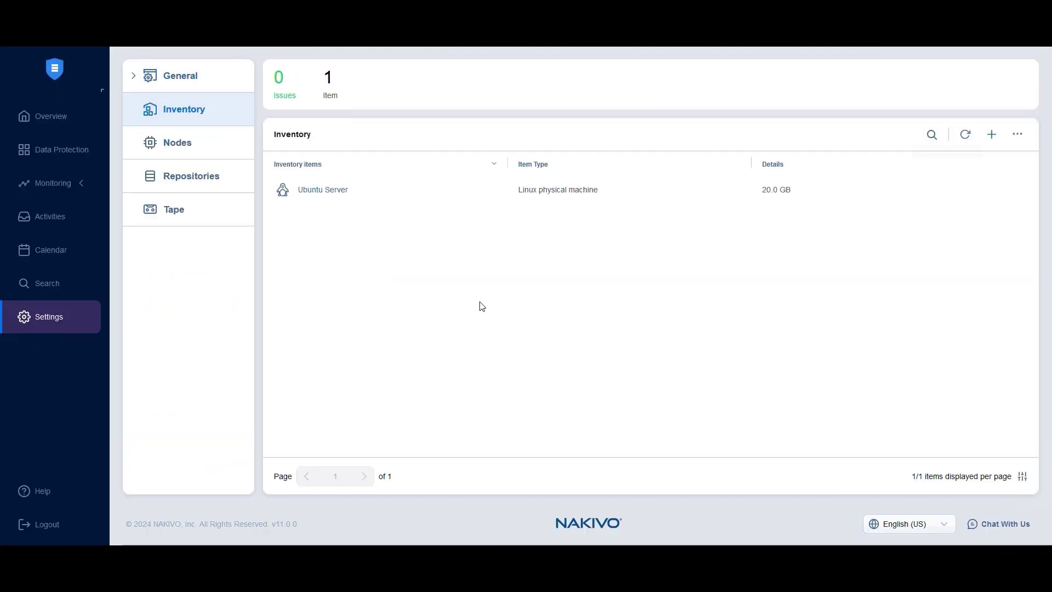
{"action": "left_click", "coordinate": [989, 135]}
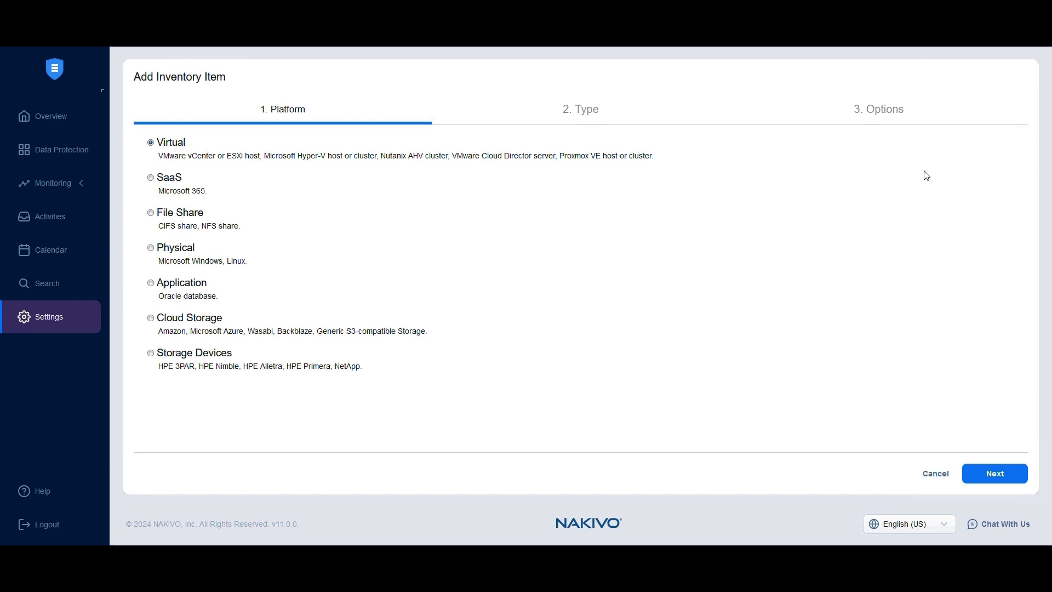
{"action": "left_click", "coordinate": [991, 475]}
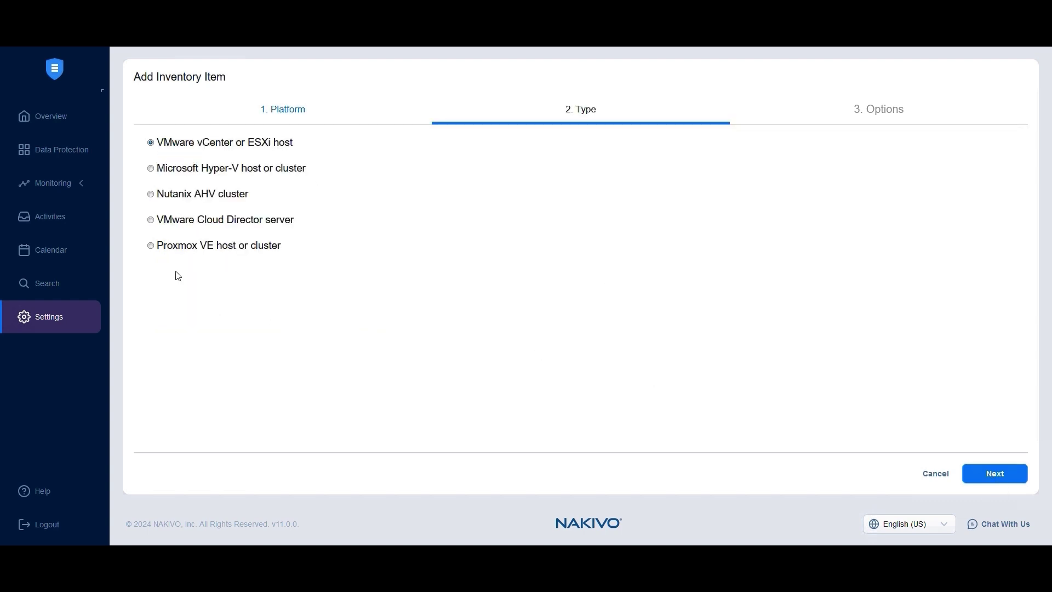
{"action": "left_click", "coordinate": [158, 249]}
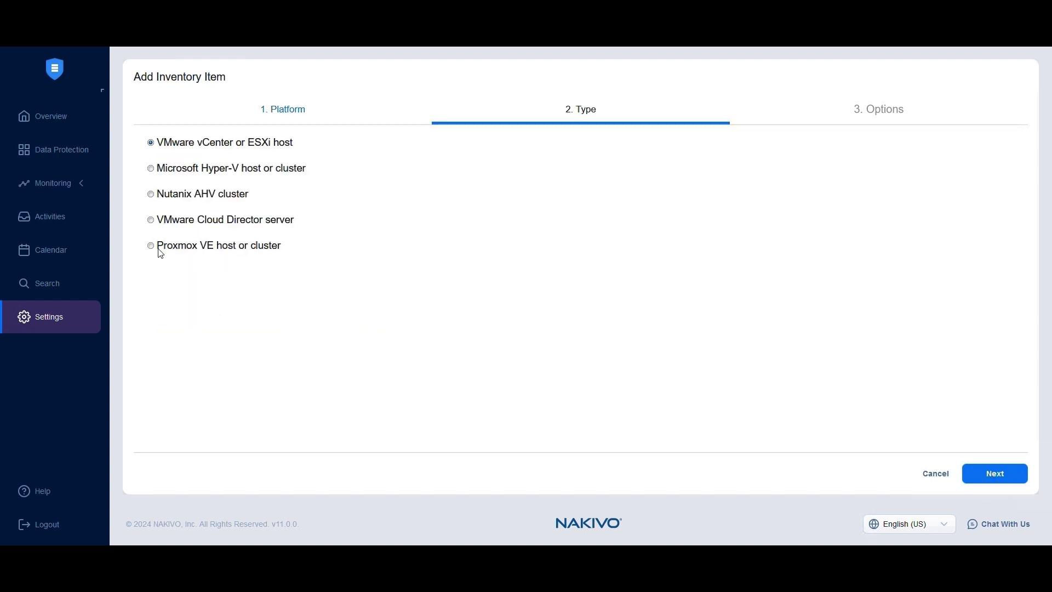
{"action": "left_click", "coordinate": [992, 476]}
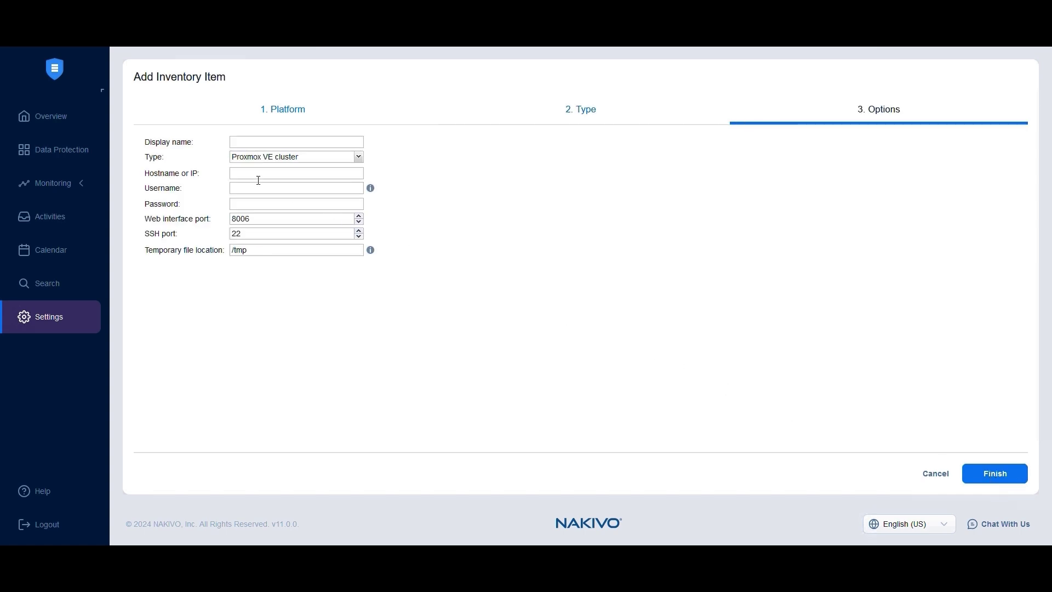
Name it 'Proxmox VE' as a standalone host at 10.170.193.30.
{"action": "left_click", "coordinate": [236, 141]}
{"action": "type", "text": "Proxmox VE"}
{"action": "left_click", "coordinate": [270, 159]}
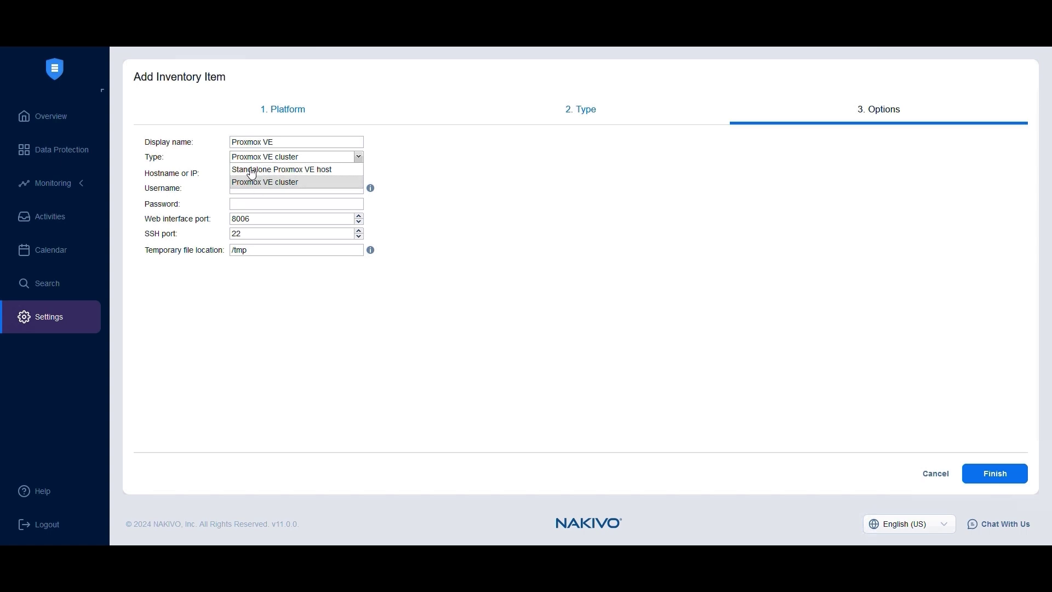
{"action": "left_click", "coordinate": [249, 170]}
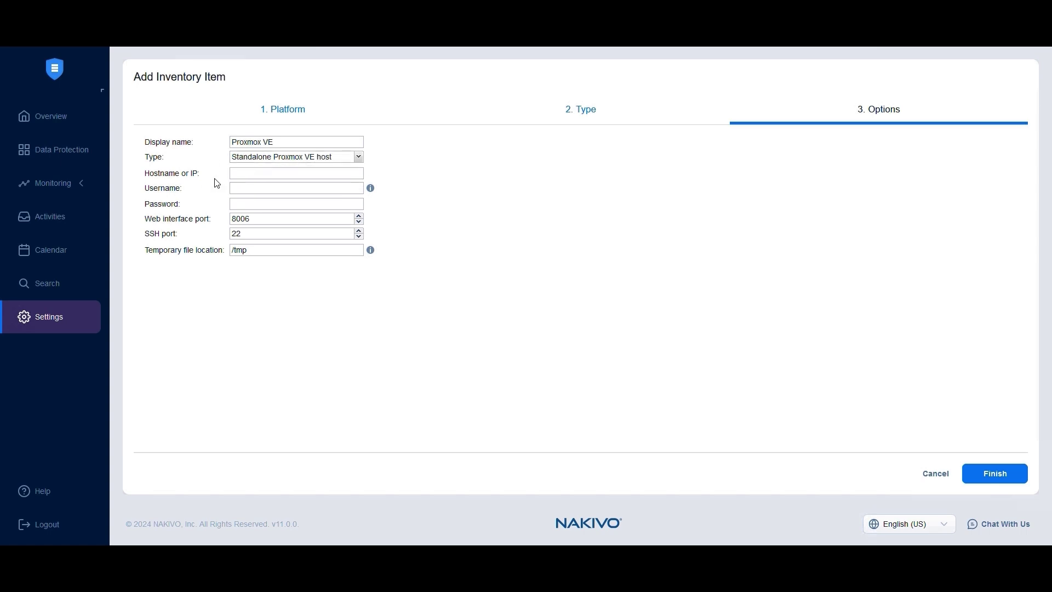
{"action": "left_click", "coordinate": [270, 173]}
{"action": "type", "text": "10.170.193.30"}
Enter the root login and password, then save the host to the inventory.
{"action": "left_click", "coordinate": [237, 188]}
{"action": "type", "text": "root"}
{"action": "key", "text": "Tab"}
{"action": "type", "text": "●●●●●●●●●●●"}
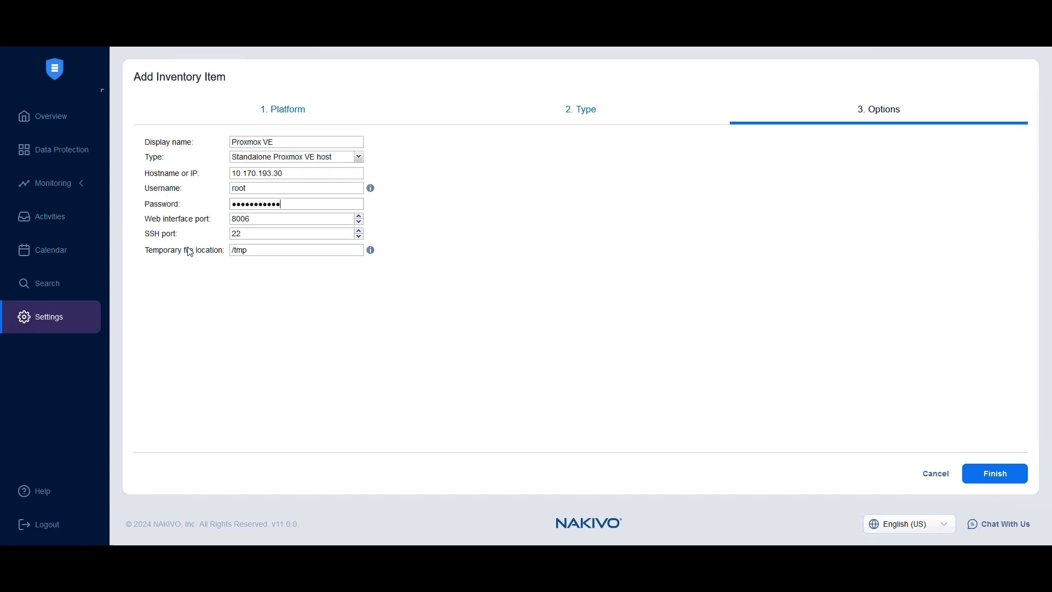
{"action": "left_click", "coordinate": [261, 247]}
{"action": "left_click", "coordinate": [313, 273]}
{"action": "left_click", "coordinate": [993, 475]}
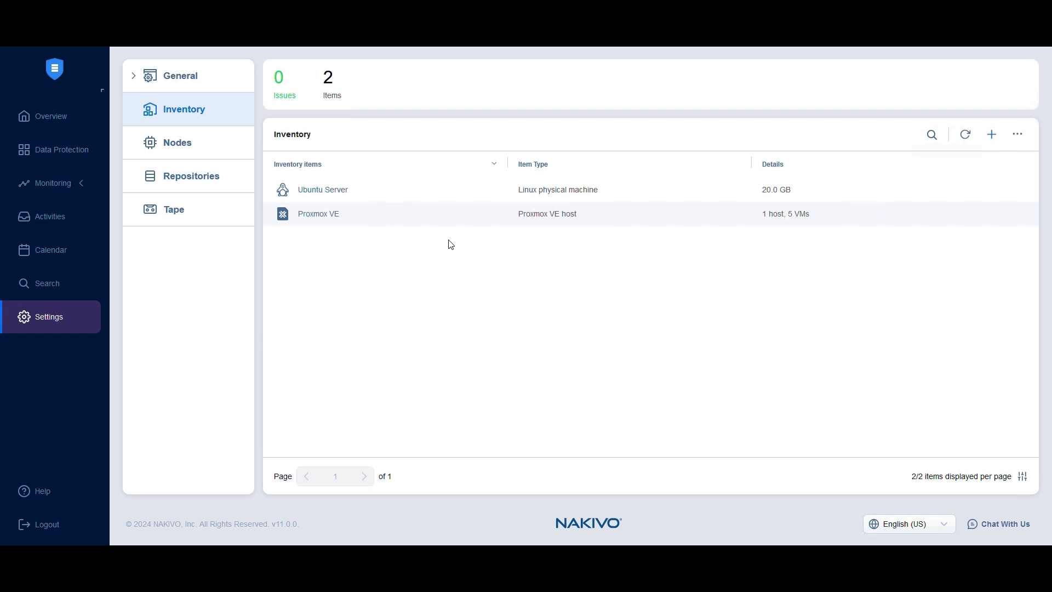
{"action": "left_click", "coordinate": [429, 221]}
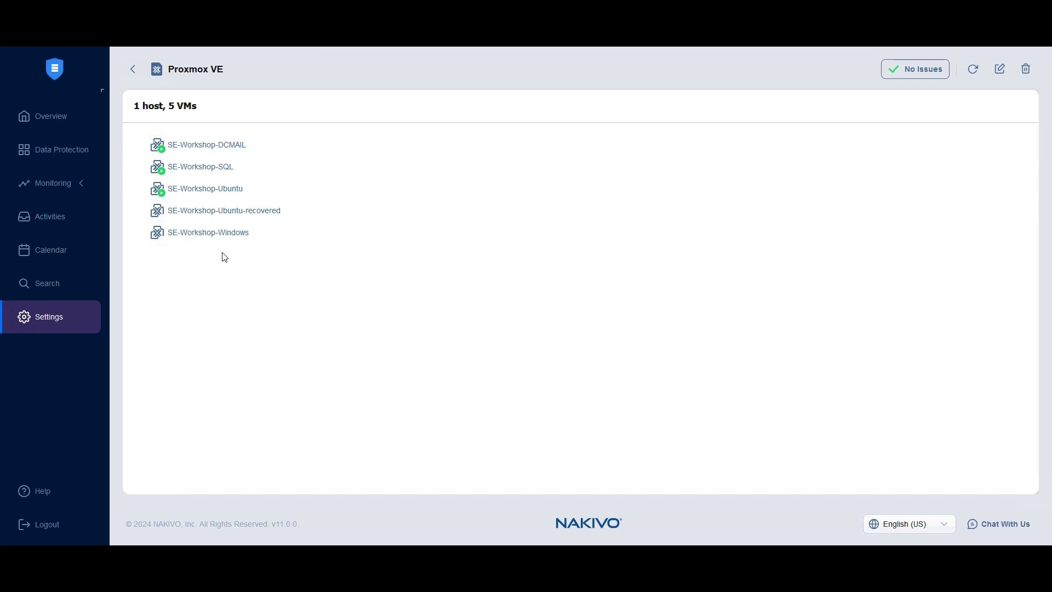
{"action": "left_click", "coordinate": [132, 69]}
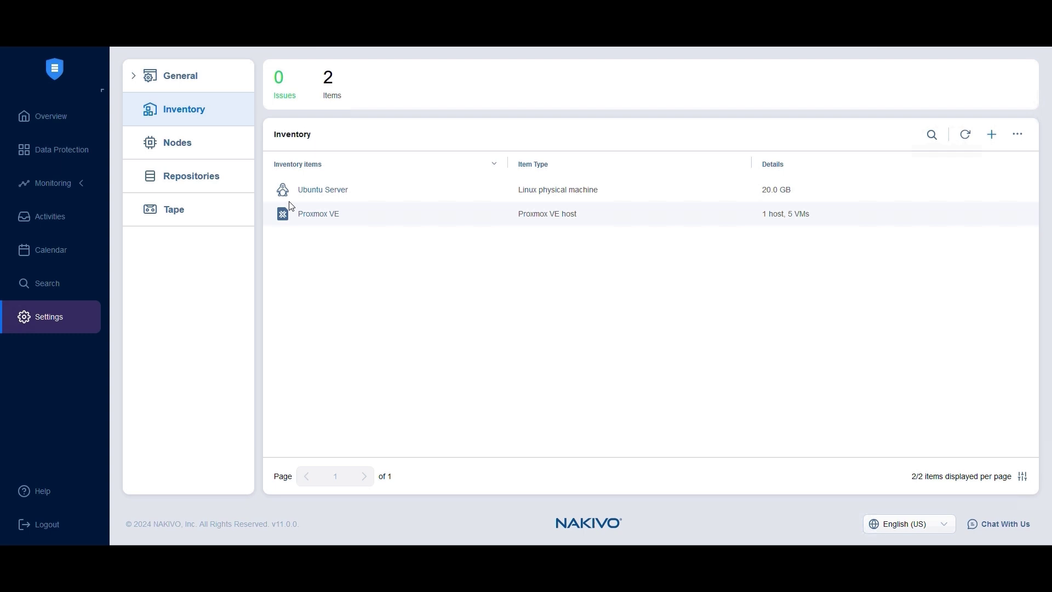
View the Proxmox VE node's details, then open its Edit settings and apply them.
{"action": "left_click", "coordinate": [192, 141]}
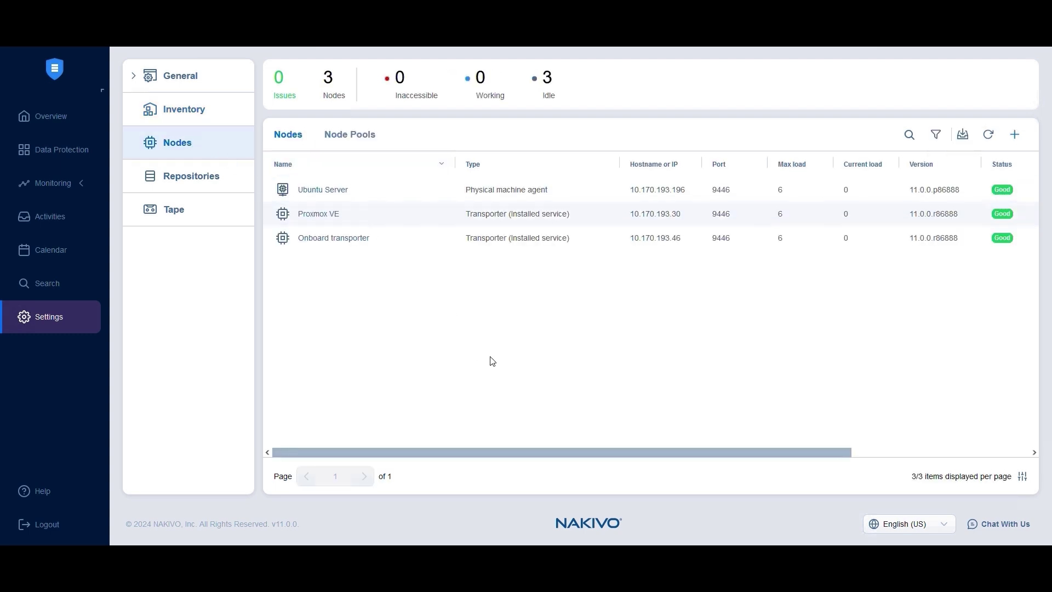
{"action": "left_click", "coordinate": [369, 212]}
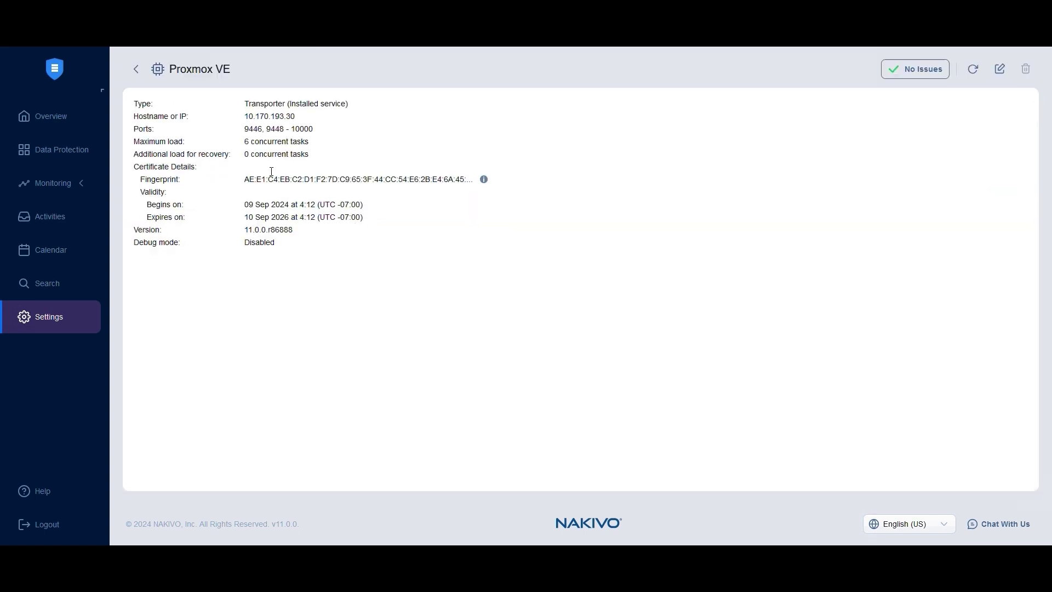
{"action": "left_click", "coordinate": [136, 69]}
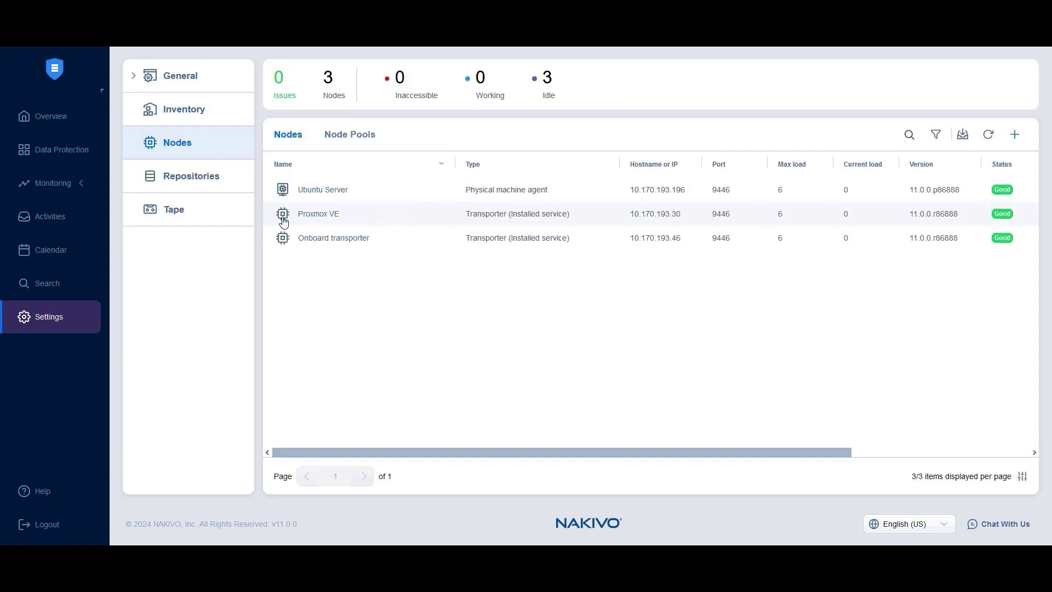
{"action": "left_click", "coordinate": [1018, 214]}
{"action": "left_click", "coordinate": [965, 268]}
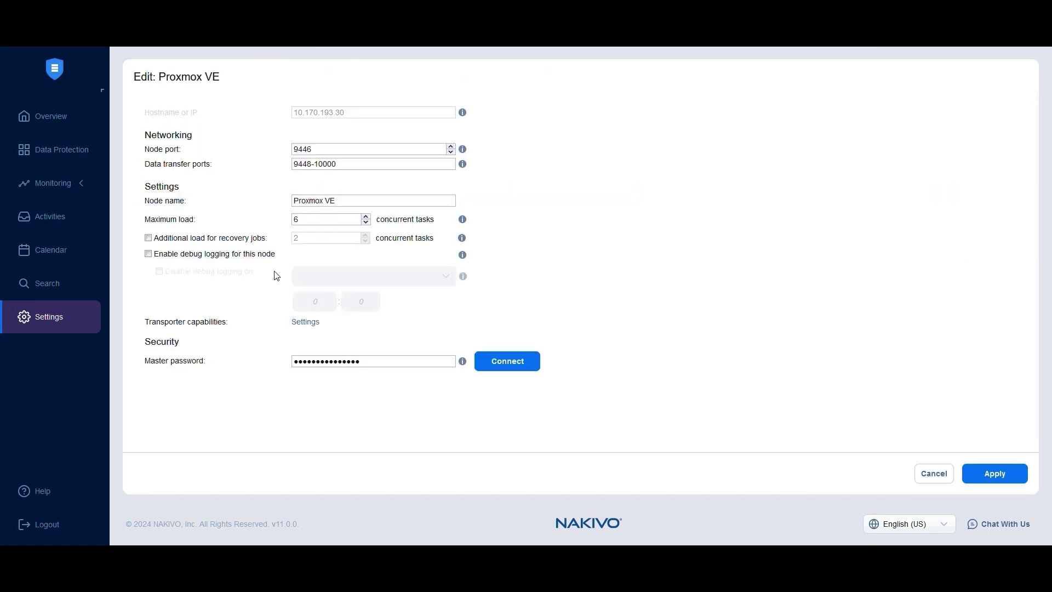
{"action": "left_click", "coordinate": [1001, 480]}
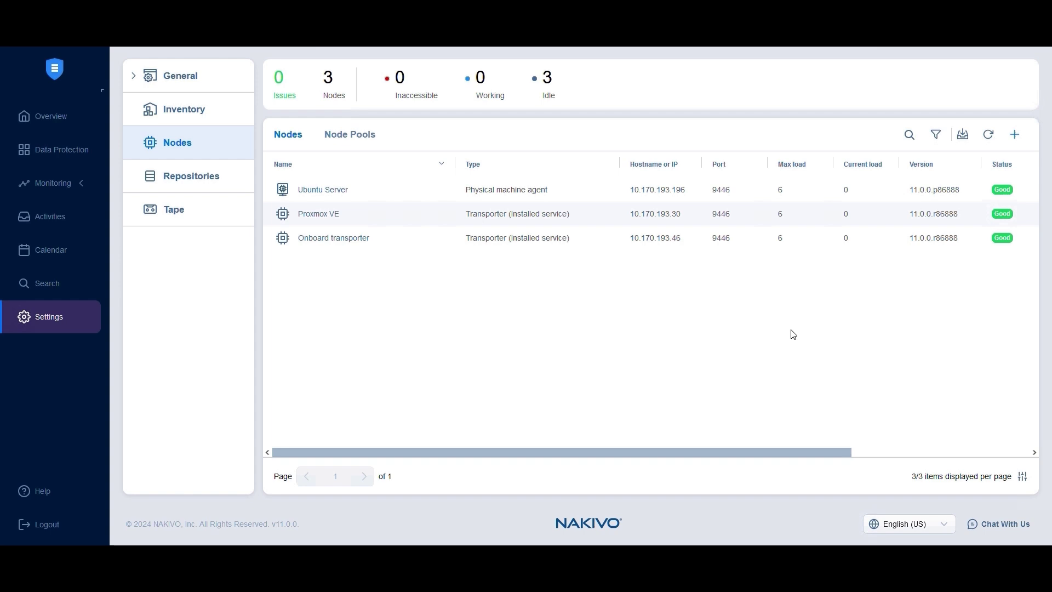
Create a new Backup for Proxmox VE job from Data Protection.
{"action": "left_click", "coordinate": [43, 148]}
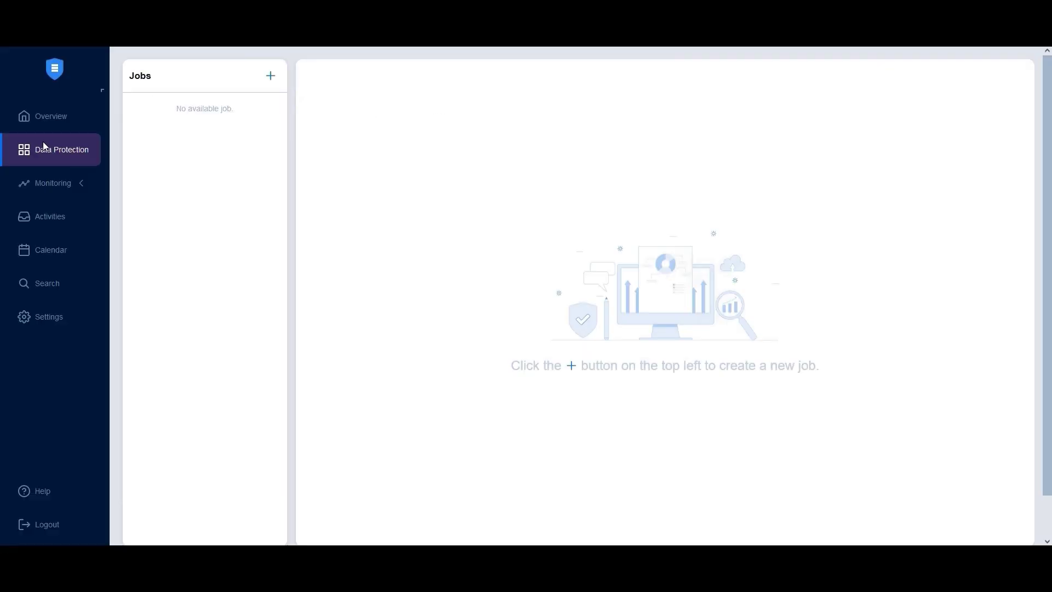
{"action": "left_click", "coordinate": [271, 77]}
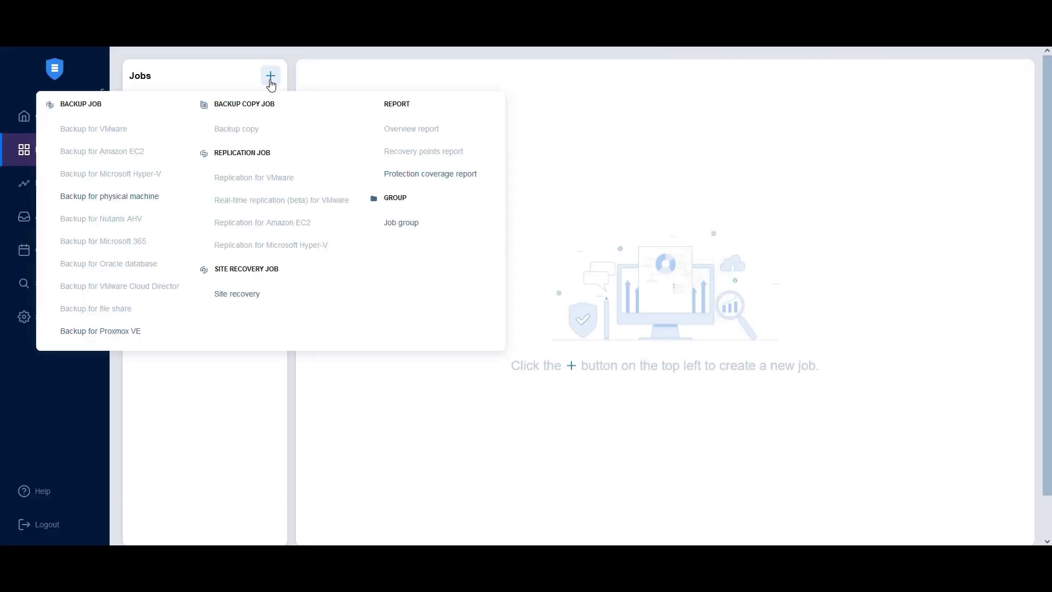
{"action": "left_click", "coordinate": [109, 332]}
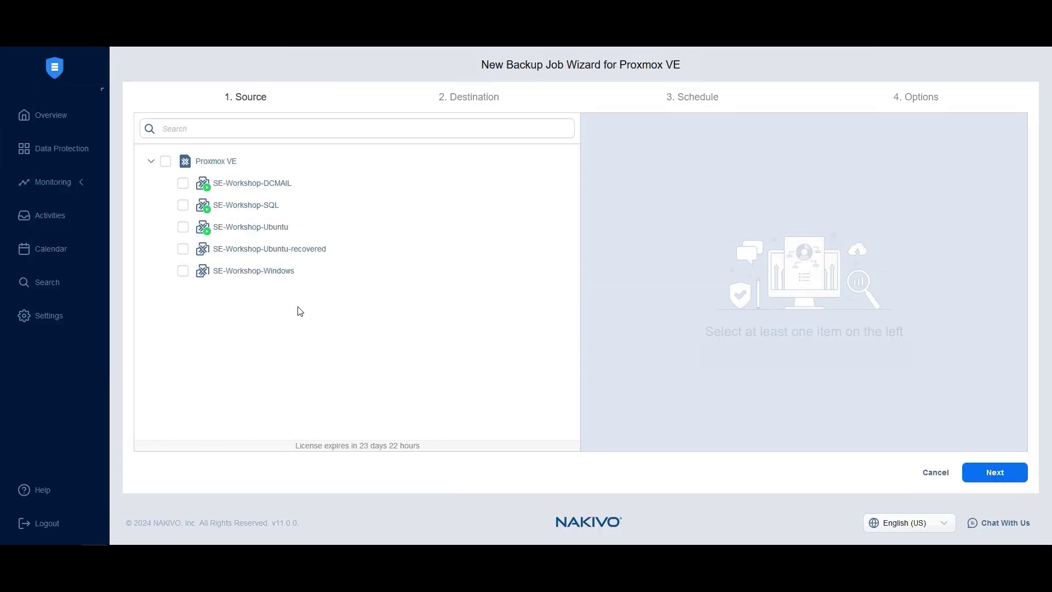
Select SE-Workshop-DCMAIL and SE-Workshop-SQL, ordering SQL first, and continue.
{"action": "left_click", "coordinate": [166, 163]}
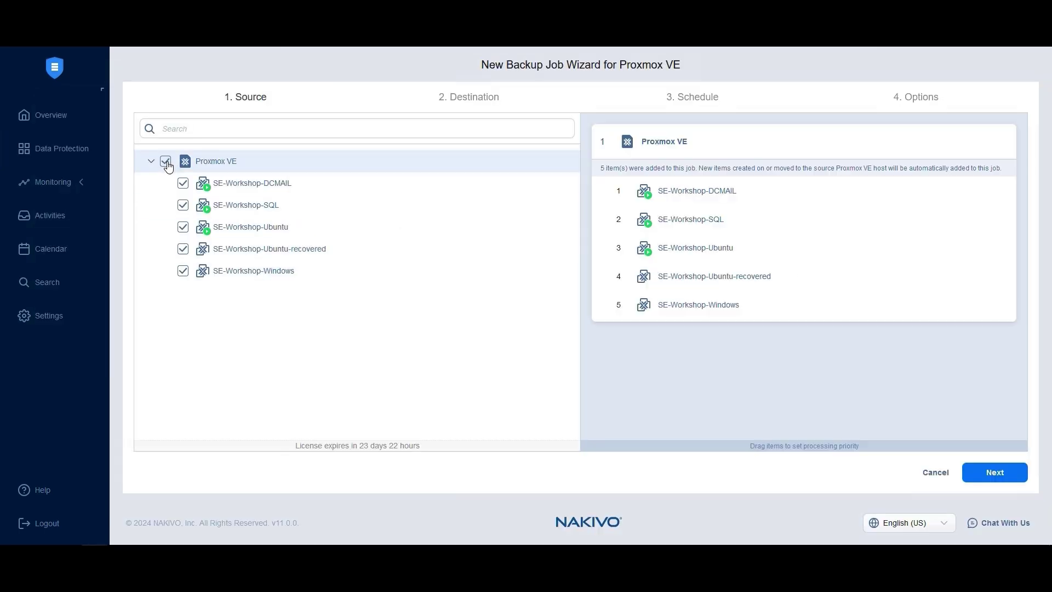
{"action": "left_click", "coordinate": [167, 164]}
{"action": "left_click", "coordinate": [183, 183]}
{"action": "left_click", "coordinate": [183, 205]}
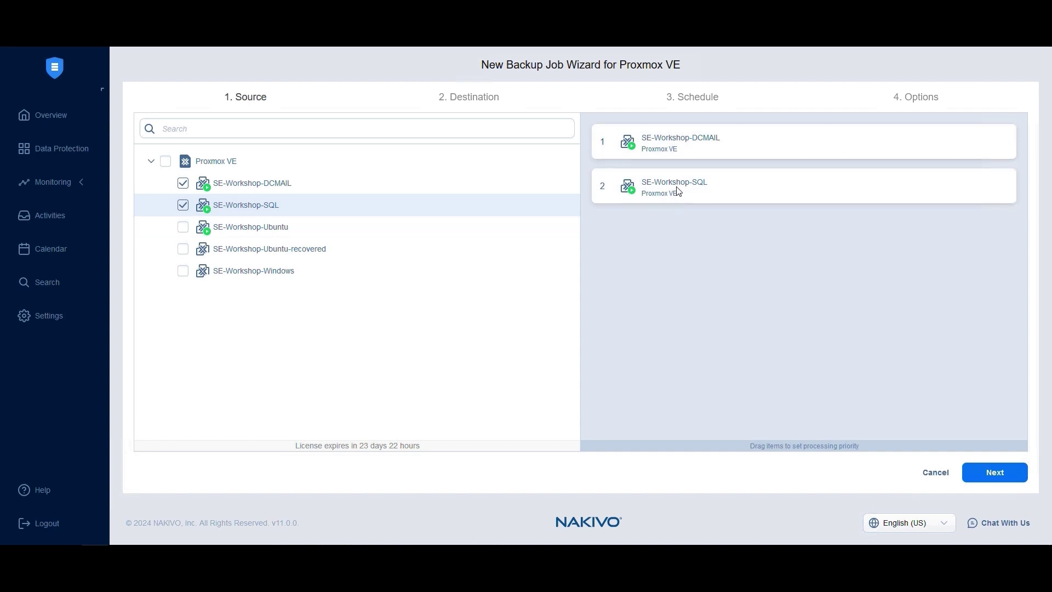
{"action": "left_click_drag", "start_coordinate": [679, 191], "coordinate": [669, 131]}
{"action": "left_click", "coordinate": [990, 476]}
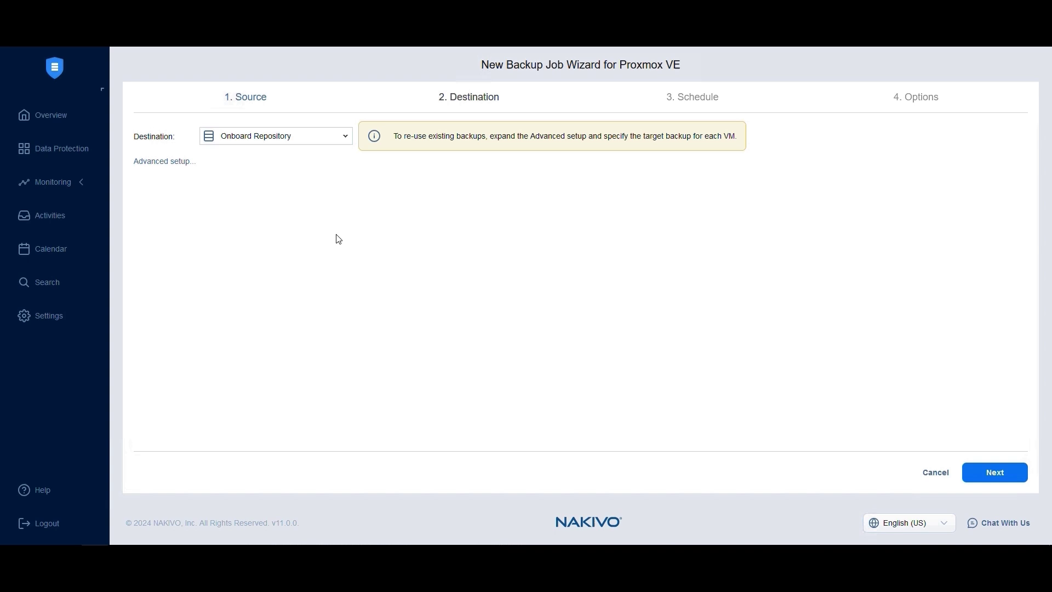
Pick Federated Repository from the Destination dropdown.
{"action": "left_click", "coordinate": [345, 140]}
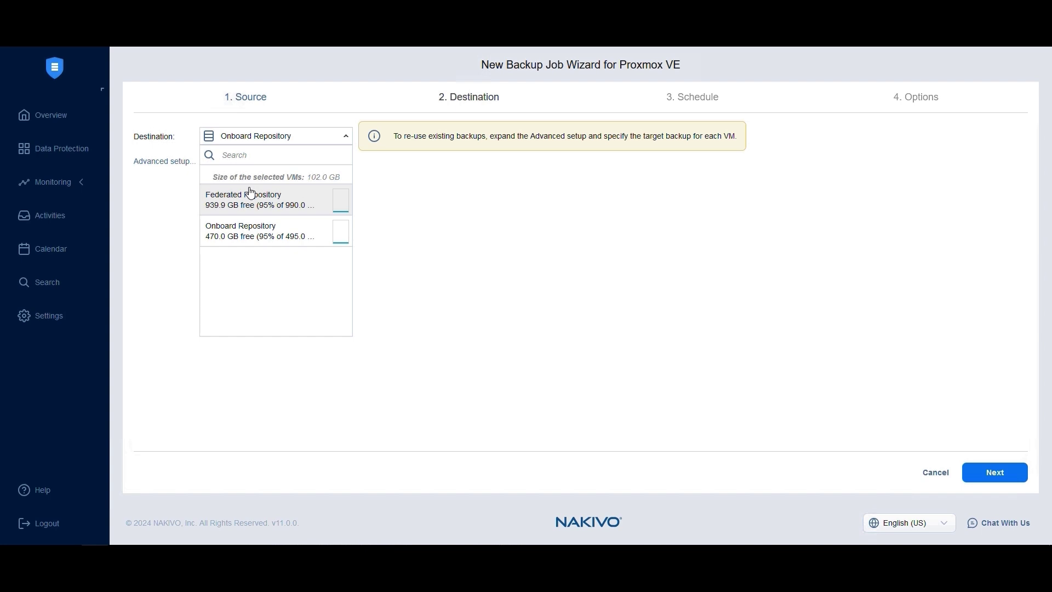
{"action": "left_click", "coordinate": [266, 199]}
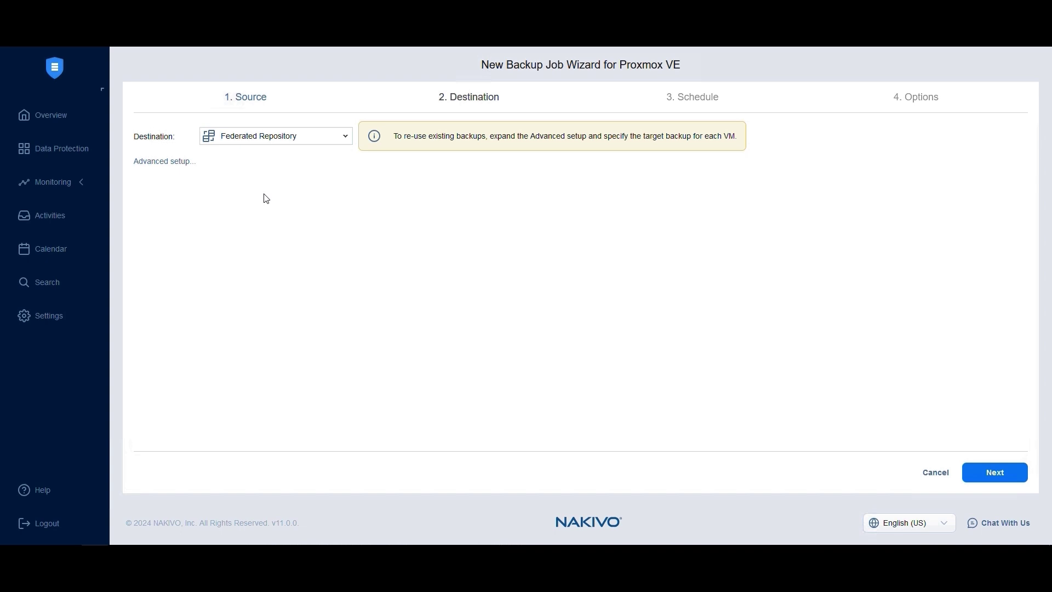
In Advanced setup, target SE-Workshop-SQL to Onboard Repository, leaving DCMAIL on Federated.
{"action": "left_click", "coordinate": [183, 163]}
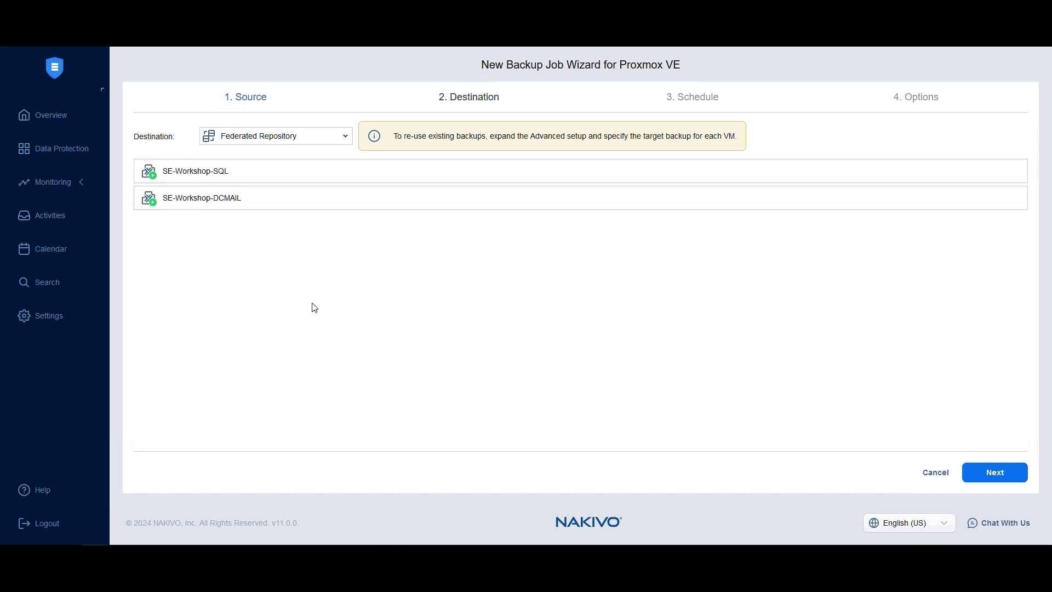
{"action": "left_click", "coordinate": [208, 174]}
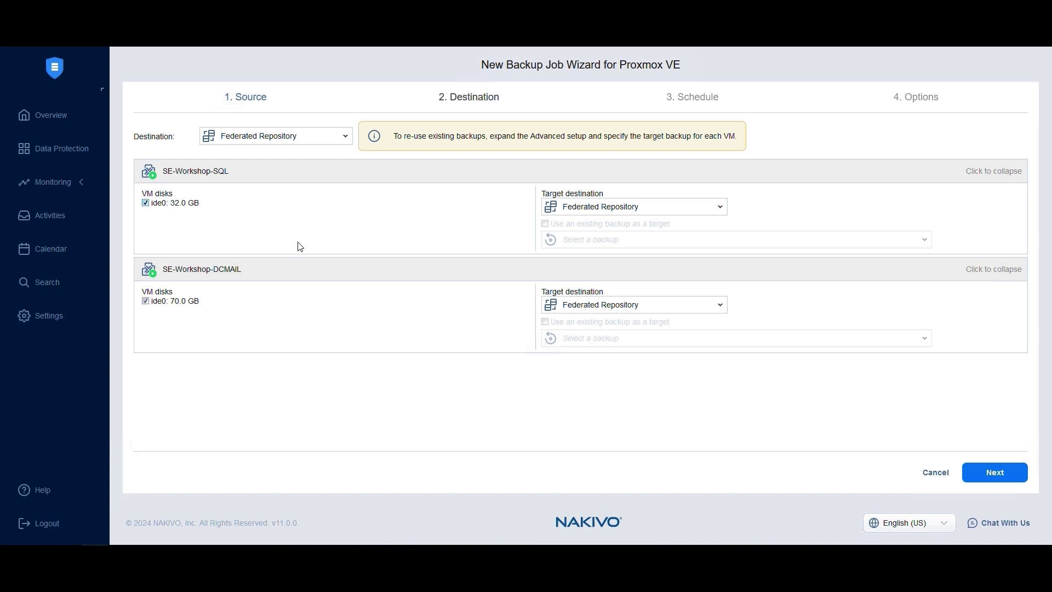
{"action": "left_click", "coordinate": [589, 214]}
{"action": "left_click", "coordinate": [591, 302]}
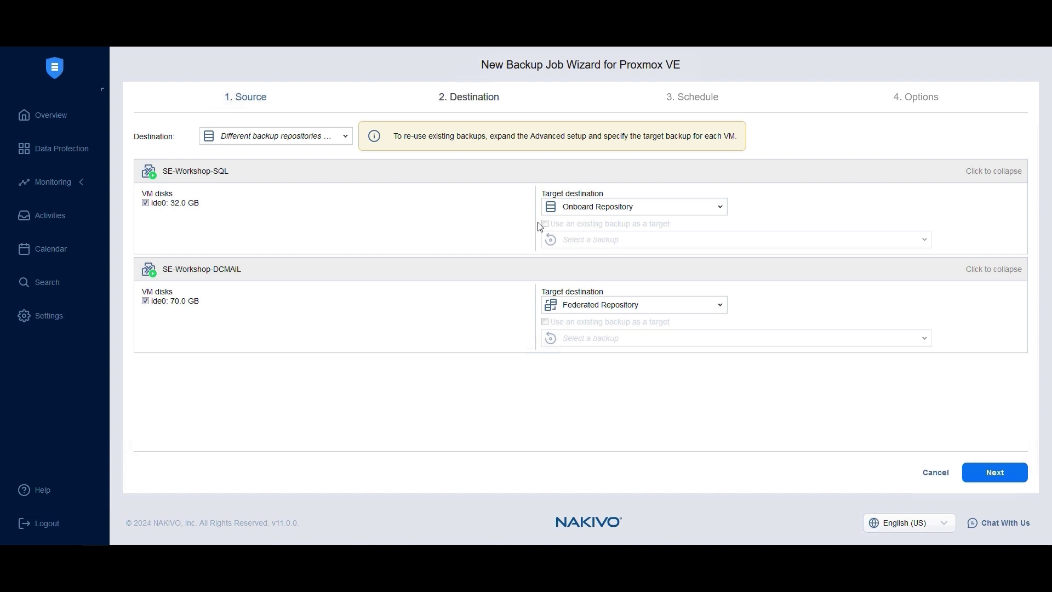
{"action": "mouse_move", "coordinate": [549, 227]}
Keep the job scheduled and make the first schedule's backups immutable for 3 days.
{"action": "left_click", "coordinate": [998, 472]}
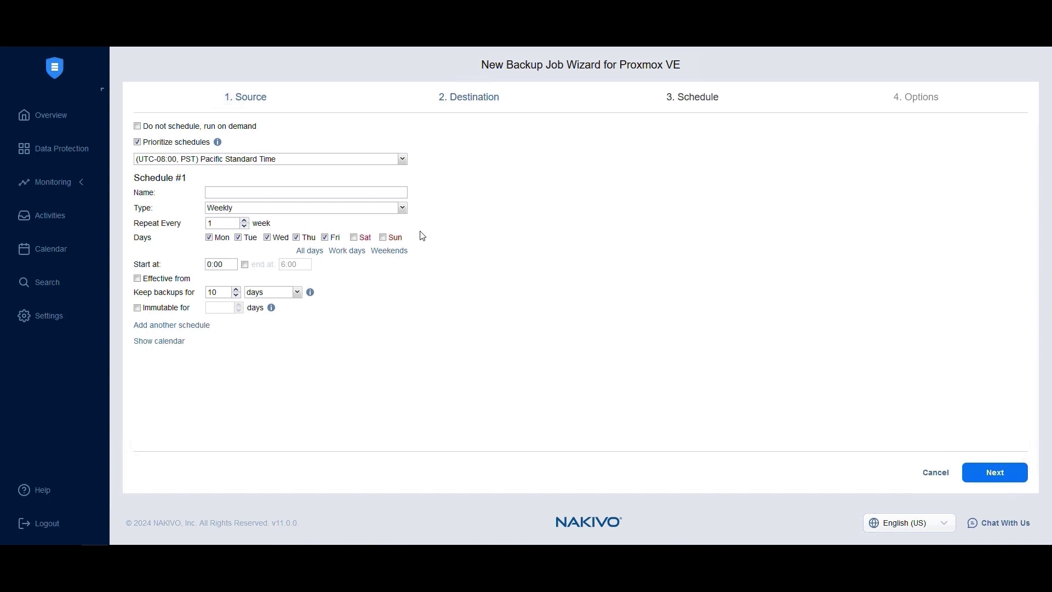
{"action": "left_click", "coordinate": [138, 127]}
{"action": "left_click", "coordinate": [138, 127]}
{"action": "double_click", "coordinate": [229, 291]}
{"action": "left_click", "coordinate": [168, 308]}
{"action": "left_click", "coordinate": [224, 307]}
{"action": "type", "text": "3"}
Add a Sunday-only schedule keeping backups 30 days, immutable for 7 days.
{"action": "left_click", "coordinate": [164, 325]}
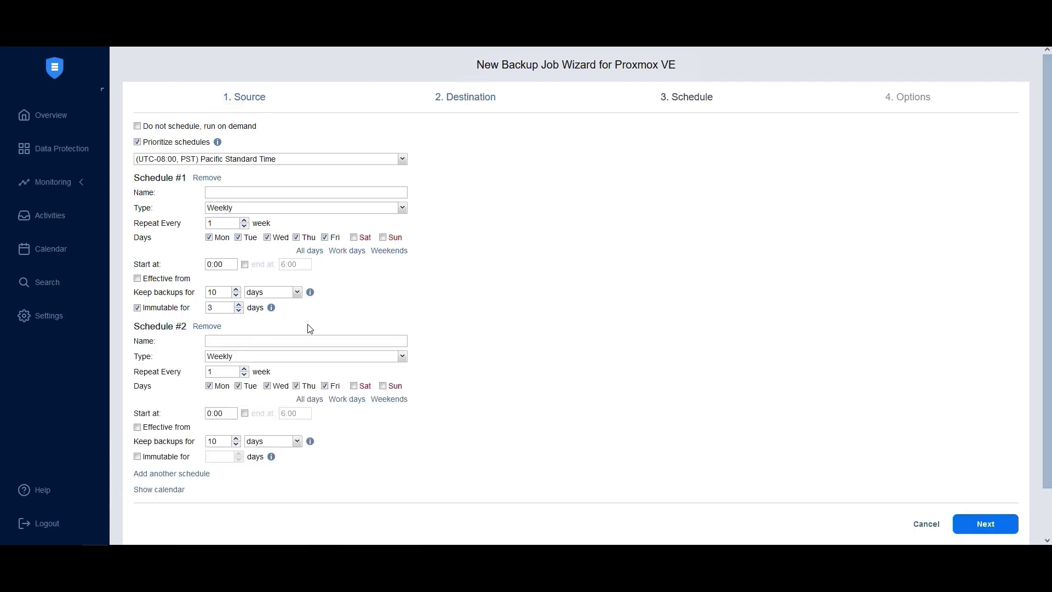
{"action": "left_click", "coordinate": [210, 387]}
{"action": "left_click", "coordinate": [238, 387]}
{"action": "left_click", "coordinate": [268, 386]}
{"action": "left_click", "coordinate": [297, 387]}
{"action": "left_click", "coordinate": [326, 388]}
{"action": "left_click", "coordinate": [383, 387]}
{"action": "left_click", "coordinate": [165, 457]}
{"action": "left_click", "coordinate": [220, 454]}
{"action": "type", "text": "7"}
{"action": "double_click", "coordinate": [214, 441]}
{"action": "type", "text": "30"}
Set job priority to 1, keep app-aware mode proceeding on error, and review change tracking.
{"action": "left_click", "coordinate": [997, 534]}
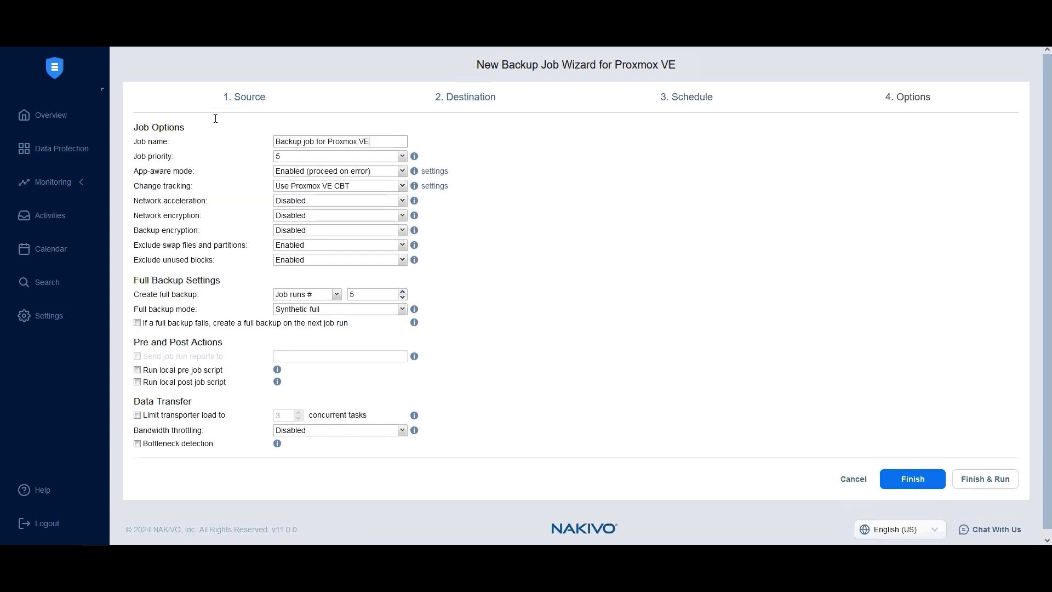
{"action": "left_click", "coordinate": [292, 160]}
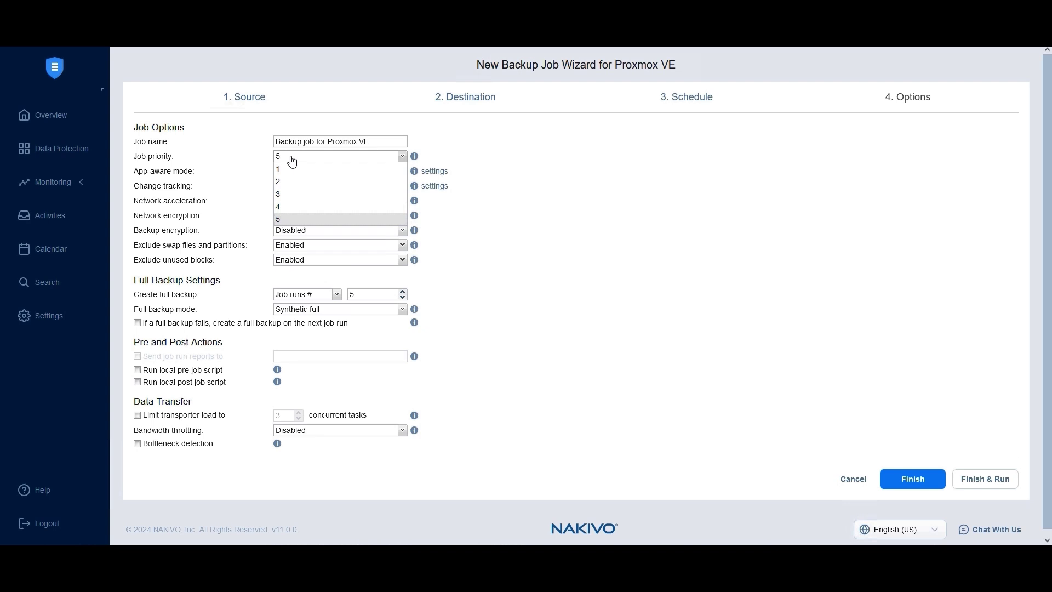
{"action": "left_click", "coordinate": [287, 169]}
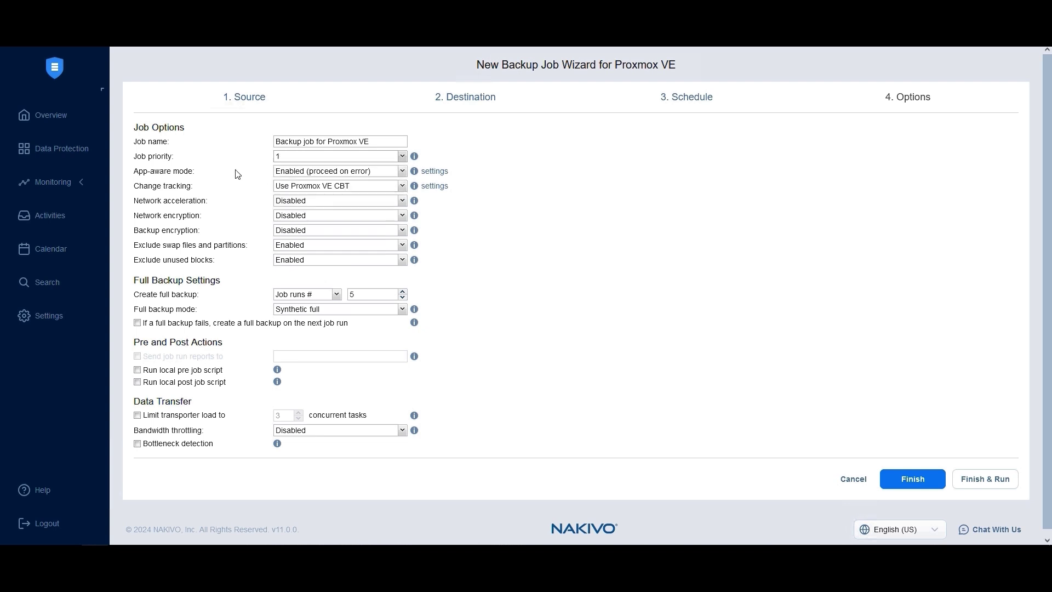
{"action": "left_click", "coordinate": [305, 172]}
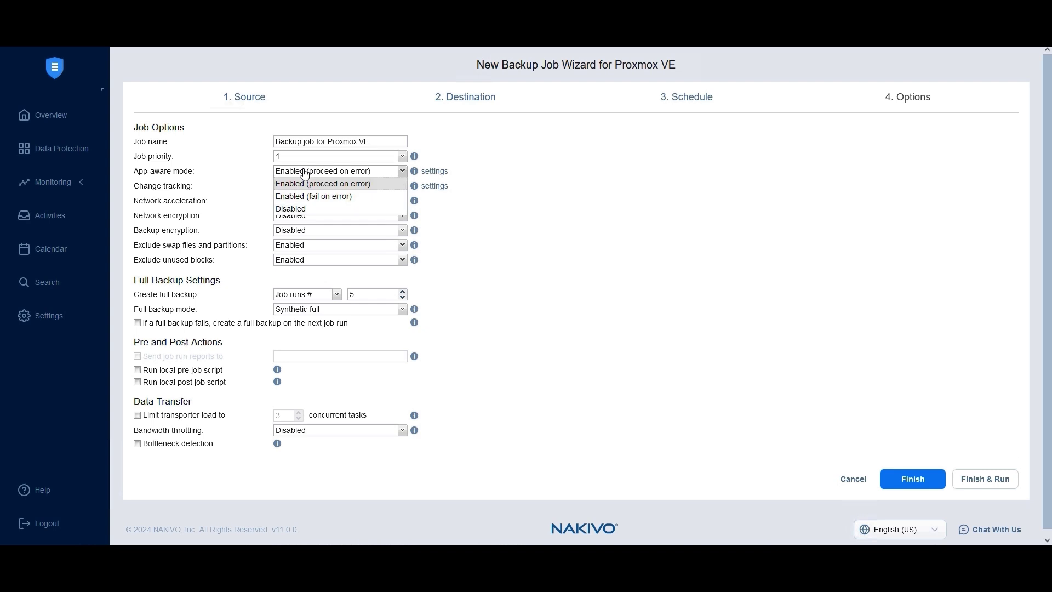
{"action": "left_click", "coordinate": [299, 185]}
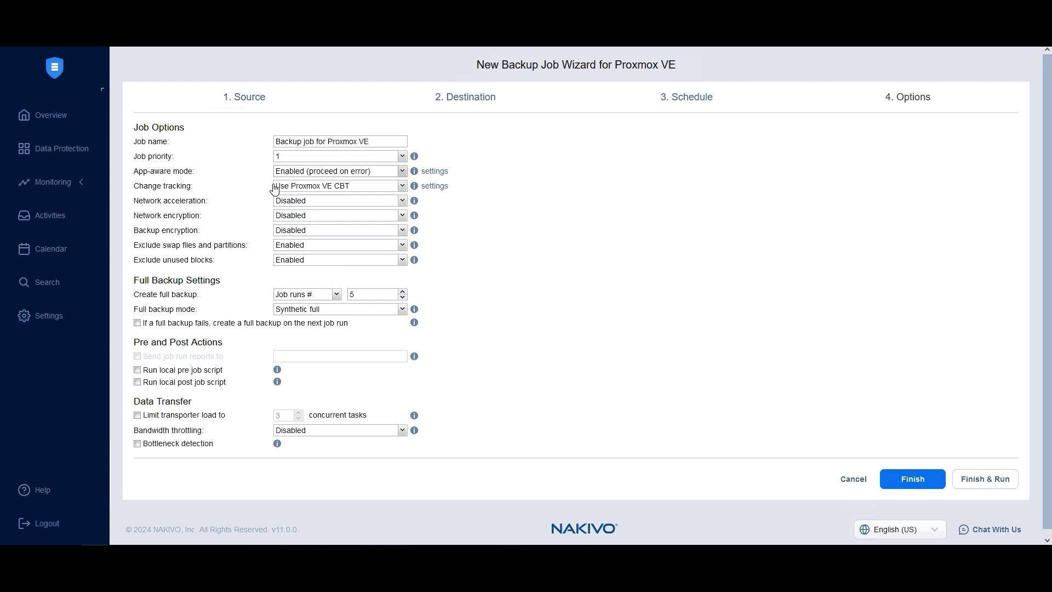
{"action": "left_click", "coordinate": [290, 190]}
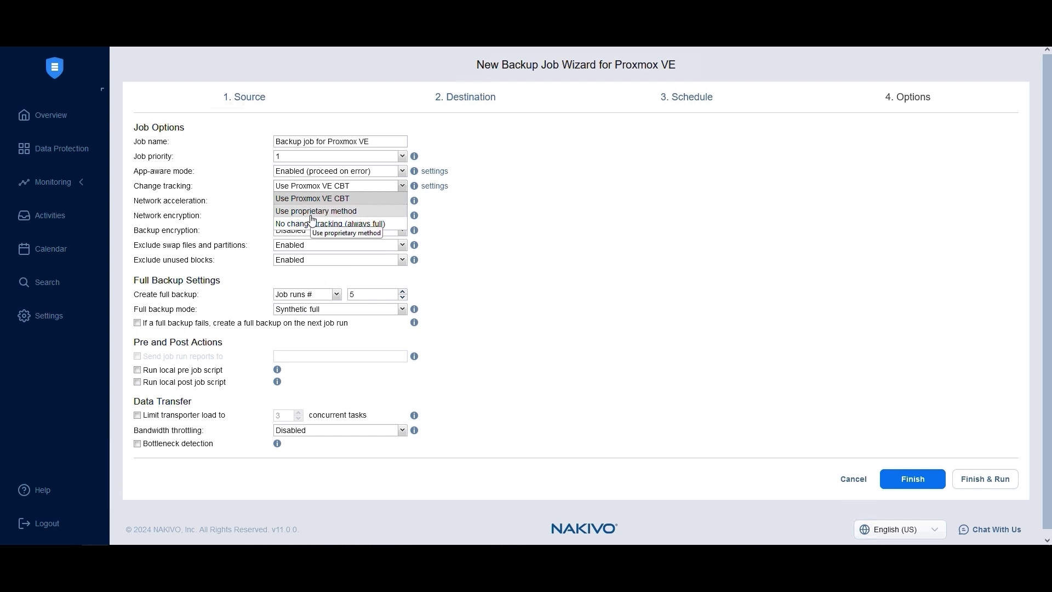
{"action": "left_click", "coordinate": [282, 200]}
{"action": "left_click", "coordinate": [435, 186]}
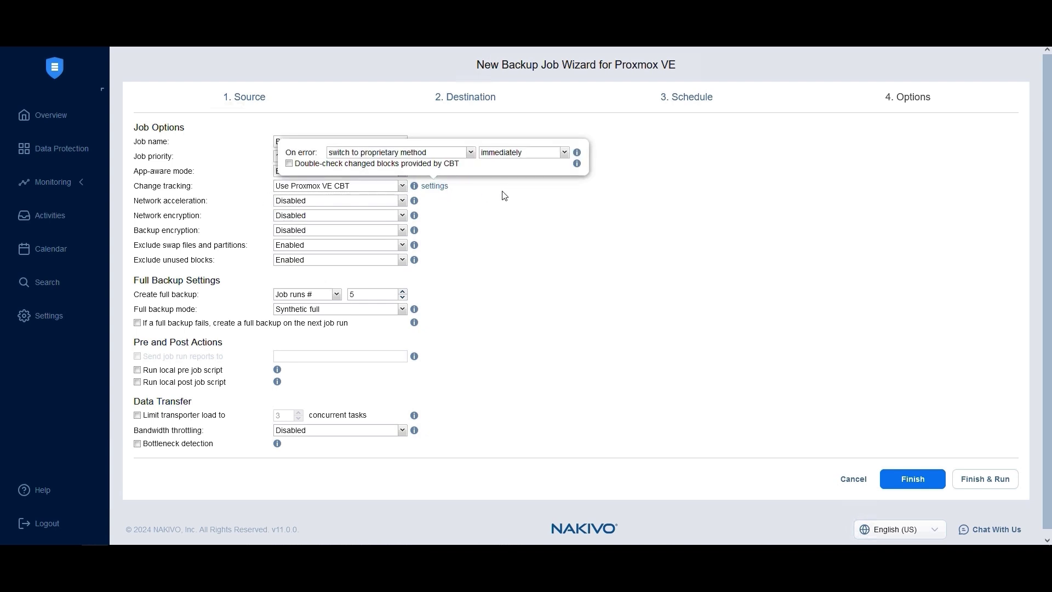
{"action": "left_click", "coordinate": [422, 152]}
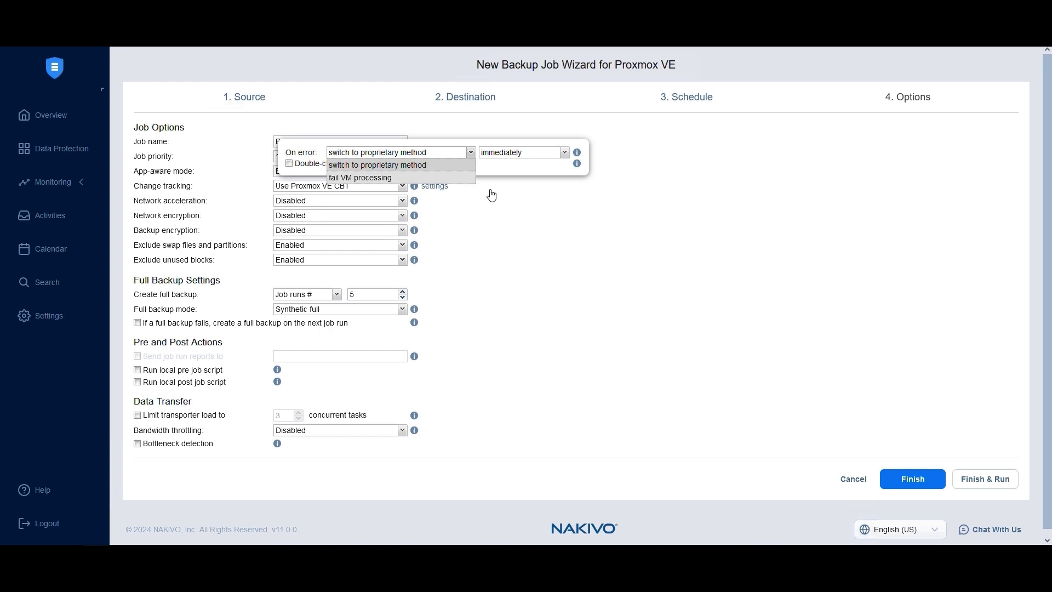
{"action": "left_click", "coordinate": [499, 212]}
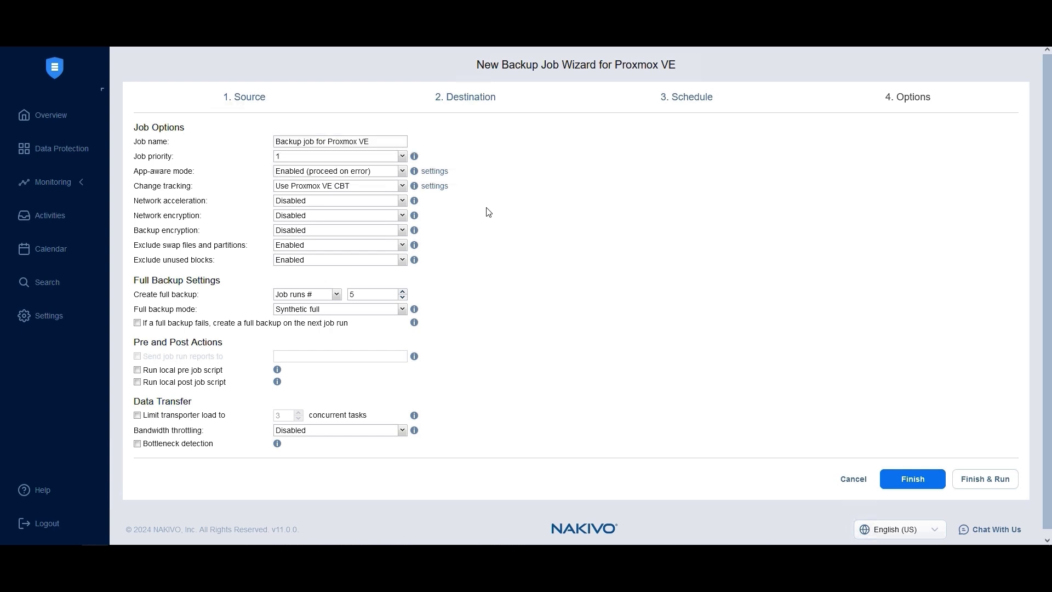
{"action": "left_click", "coordinate": [287, 201]}
{"action": "left_click", "coordinate": [224, 204]}
{"action": "left_click", "coordinate": [289, 216]}
{"action": "left_click", "coordinate": [255, 217]}
{"action": "left_click", "coordinate": [294, 230]}
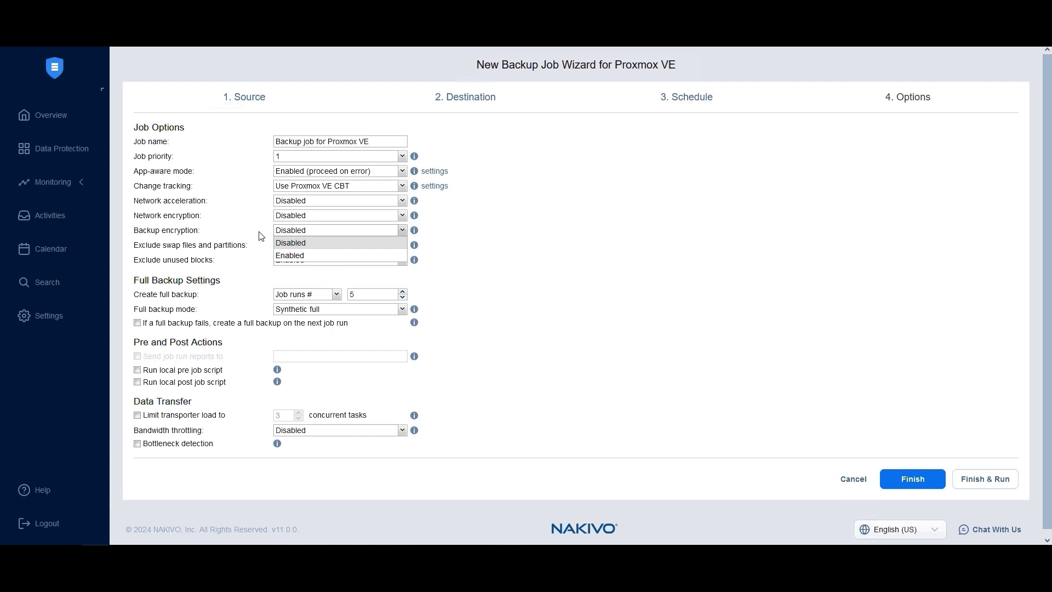
Set Backup encryption to Enabled and glance at its password settings before dismissing them.
{"action": "left_click", "coordinate": [261, 236]}
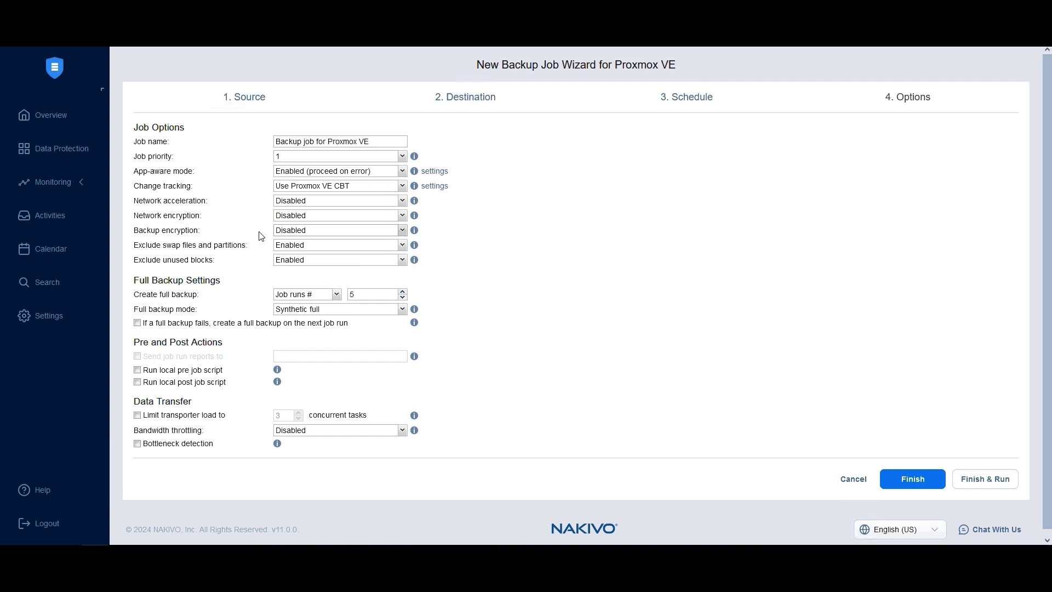
{"action": "left_click", "coordinate": [299, 231]}
{"action": "left_click", "coordinate": [301, 255]}
{"action": "left_click", "coordinate": [434, 230]}
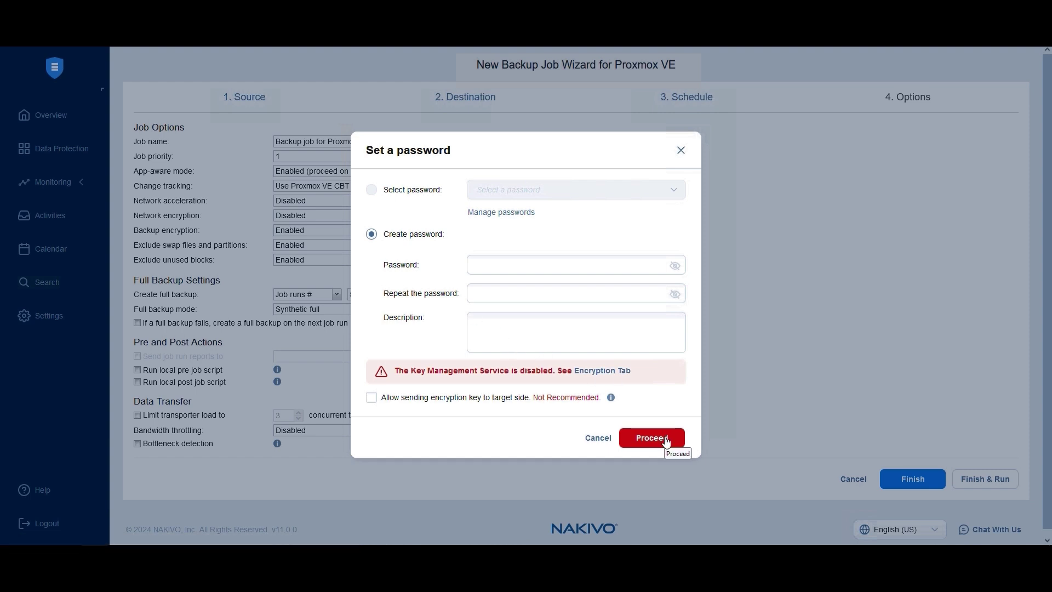
{"action": "key", "text": "Escape"}
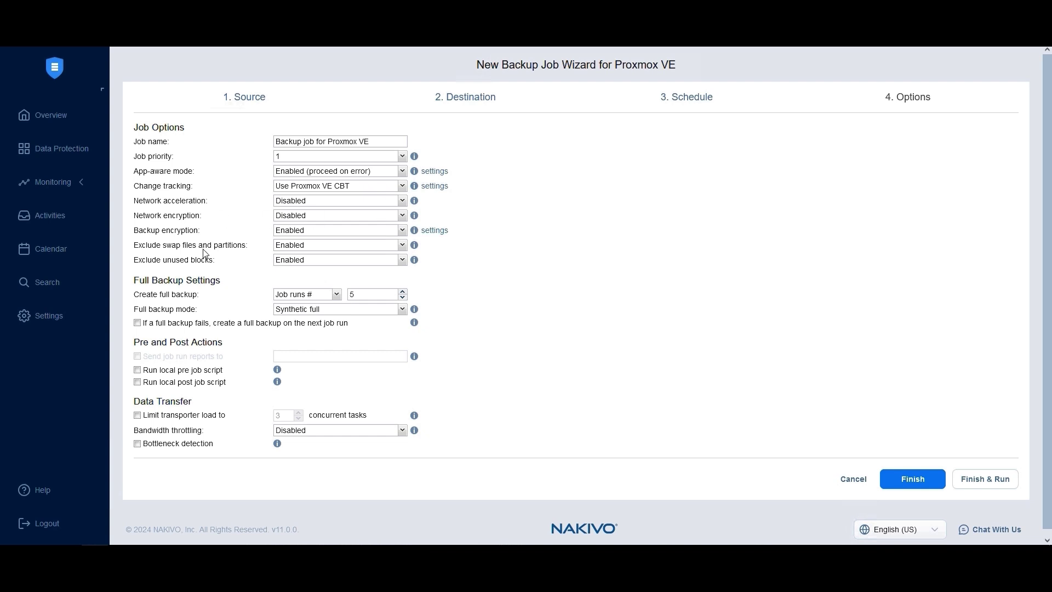
Keep swap files excluded and set full backups to Every 2nd Sunday, reviewing the full backup mode.
{"action": "left_click", "coordinate": [294, 247]}
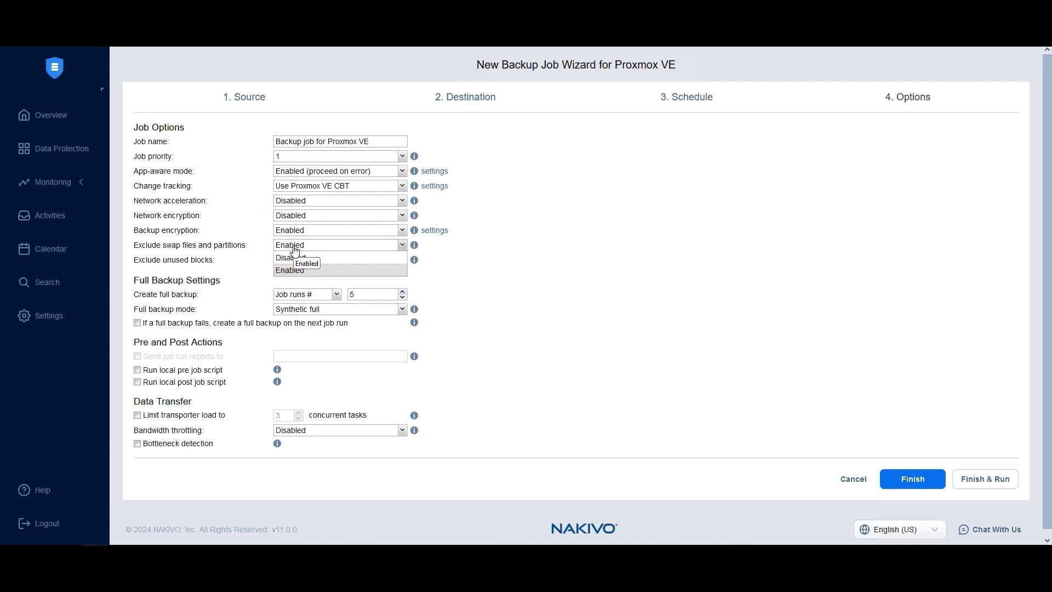
{"action": "left_click", "coordinate": [276, 249]}
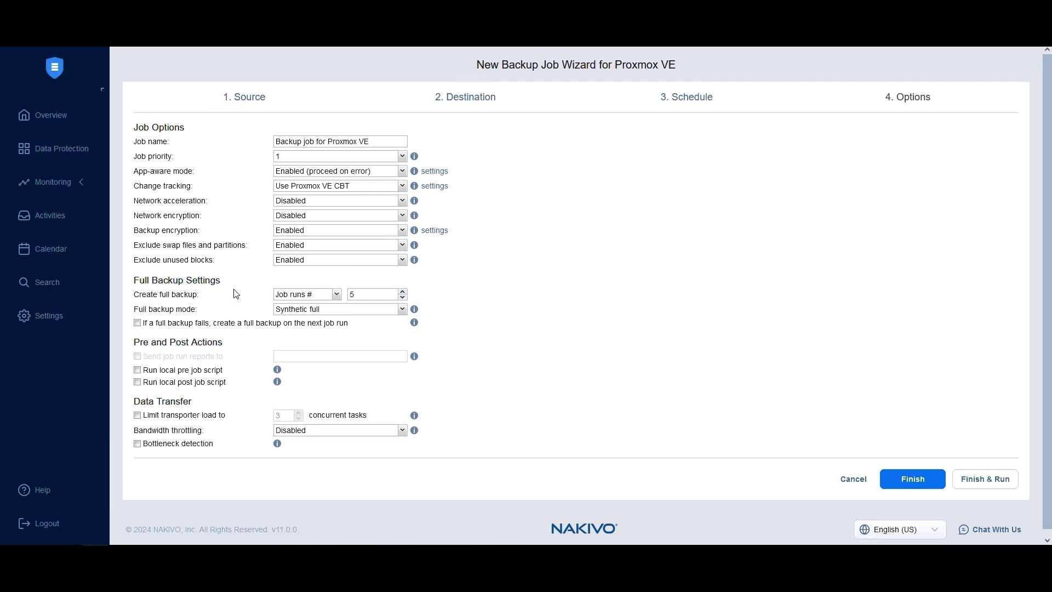
{"action": "left_click", "coordinate": [289, 296]}
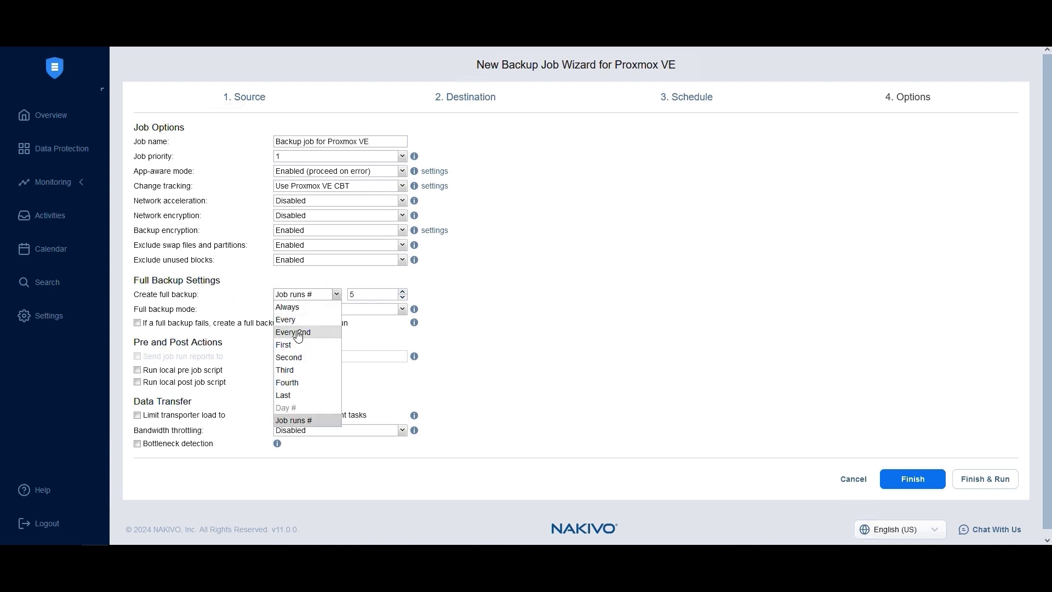
{"action": "left_click", "coordinate": [298, 333]}
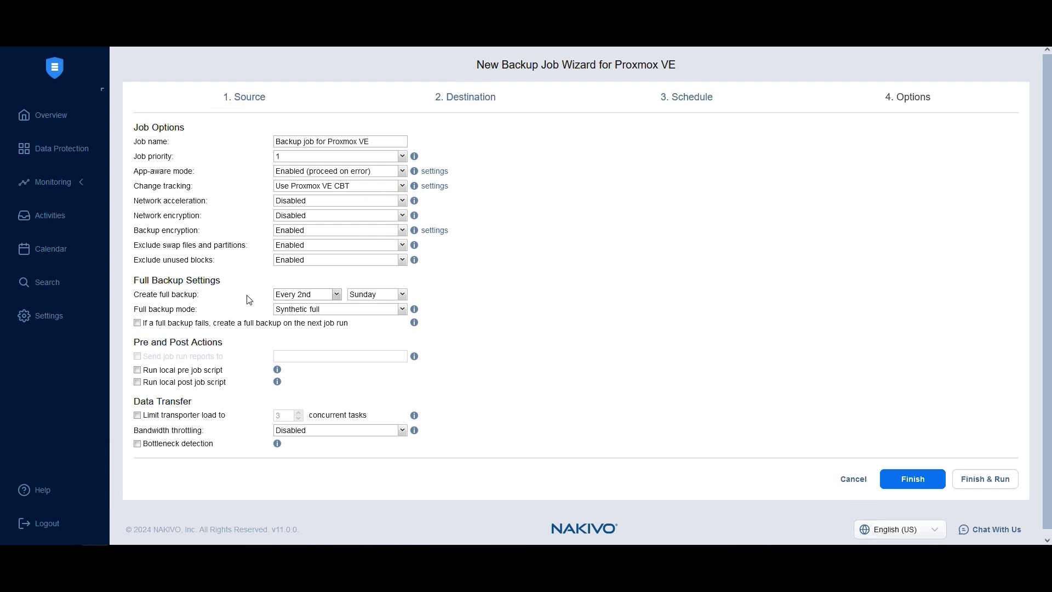
{"action": "left_click", "coordinate": [296, 311]}
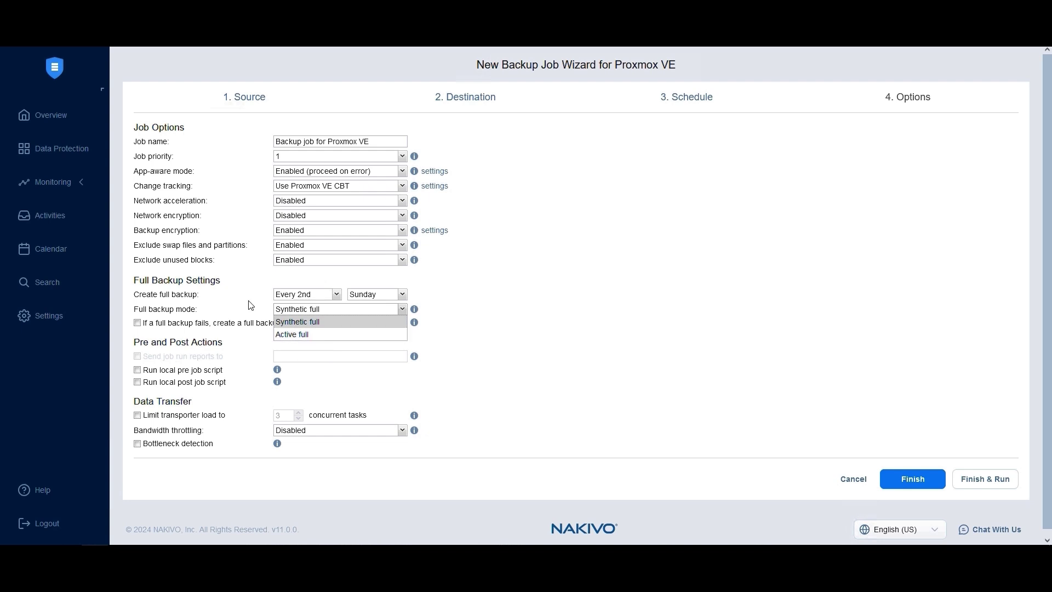
Keep Synthetic full backups, leave transporter load unlimited, and enable bottleneck detection.
{"action": "left_click", "coordinate": [260, 311]}
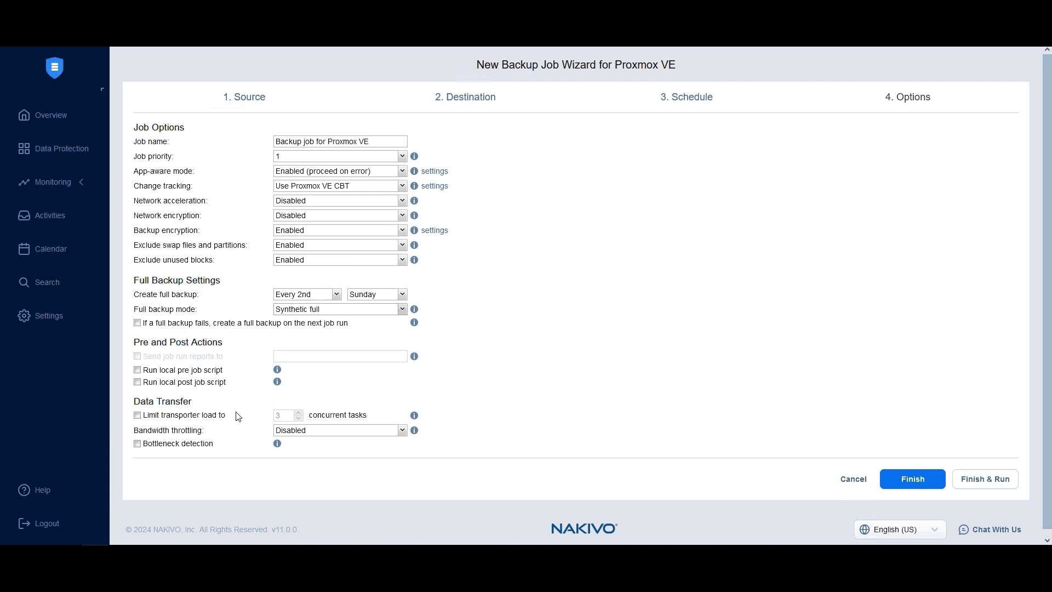
{"action": "left_click", "coordinate": [156, 418]}
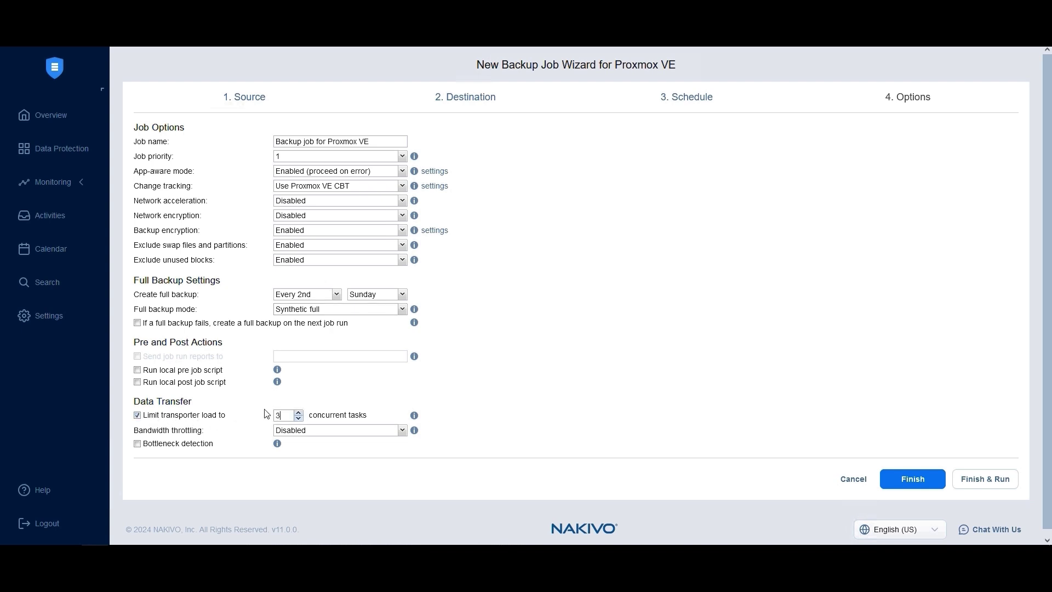
{"action": "left_click", "coordinate": [219, 418]}
{"action": "left_click", "coordinate": [304, 431]}
{"action": "left_click", "coordinate": [193, 446]}
Finish the Proxmox VE backup job and run it for all VMs.
{"action": "left_click", "coordinate": [998, 486]}
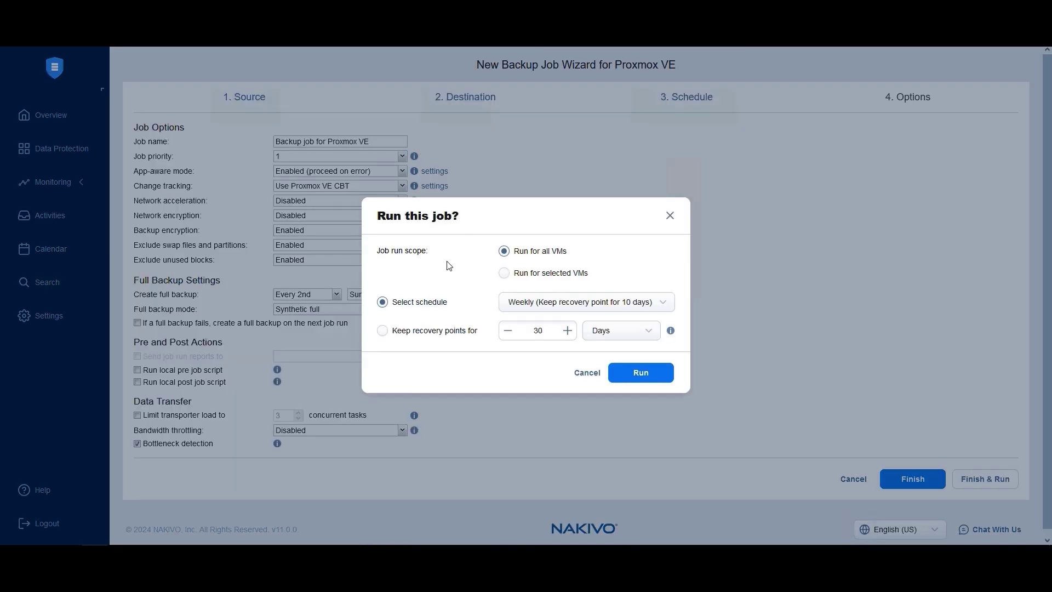
{"action": "left_click", "coordinate": [631, 378]}
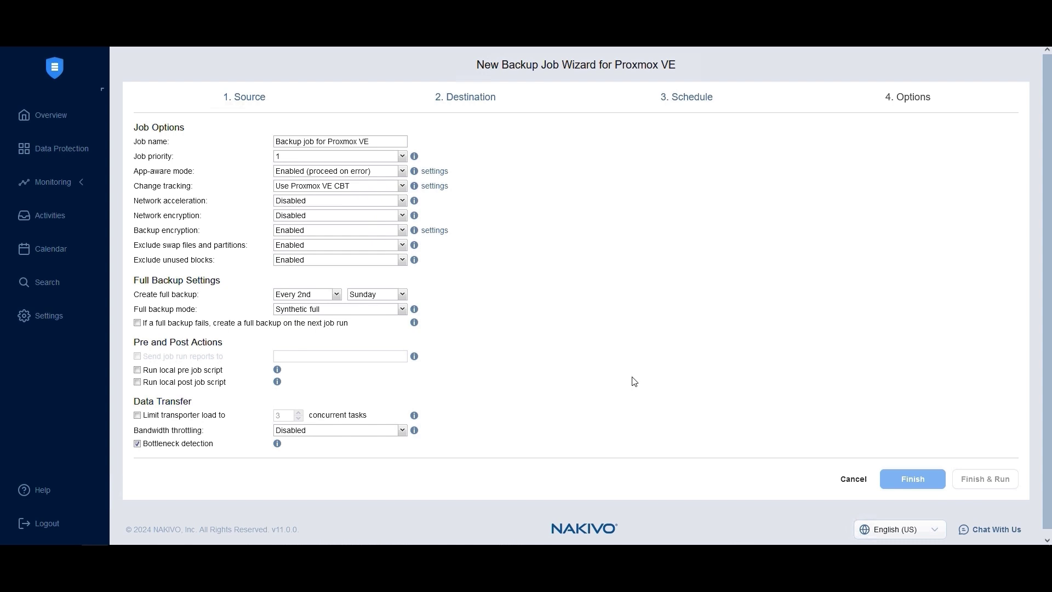